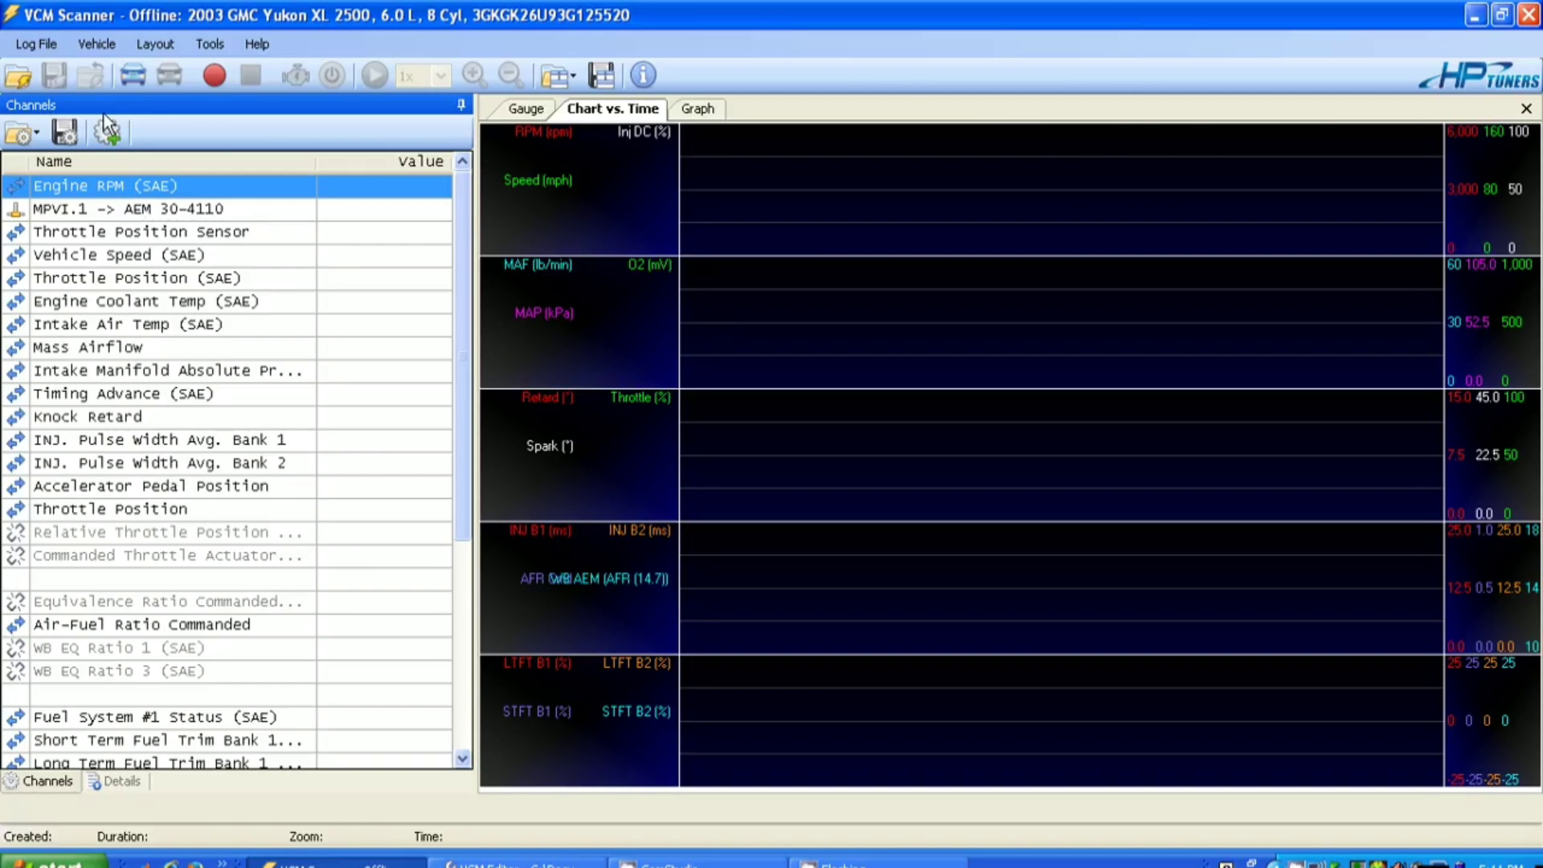
Step: Add Delivered Engine Torque to the channel list by filtering channels for 'del'
{"action": "left_click", "coordinate": [108, 133]}
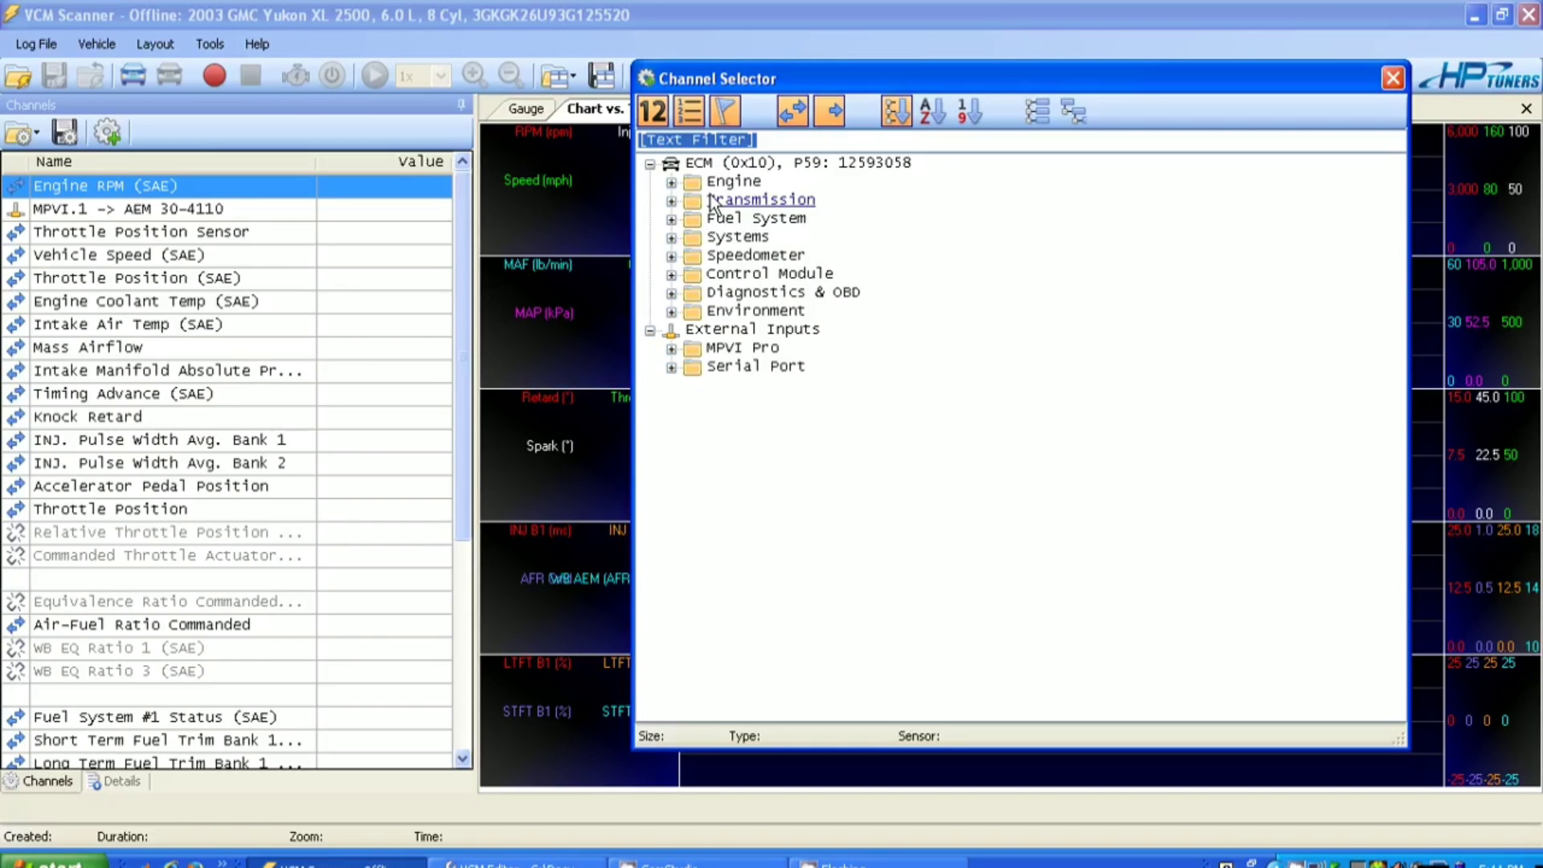
{"action": "type", "text": "d"}
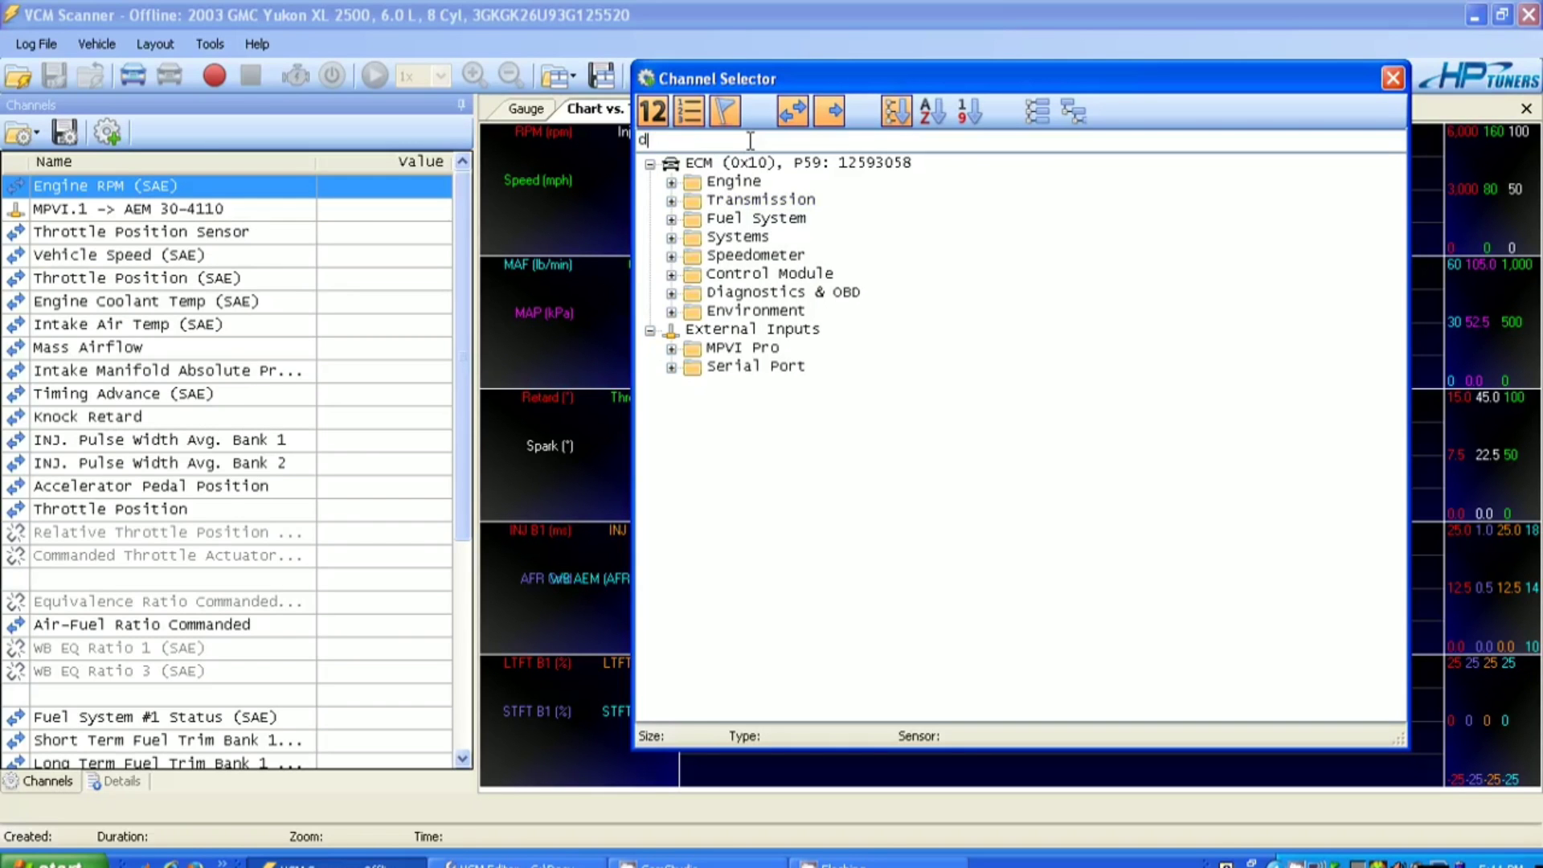
{"action": "type", "text": "el"}
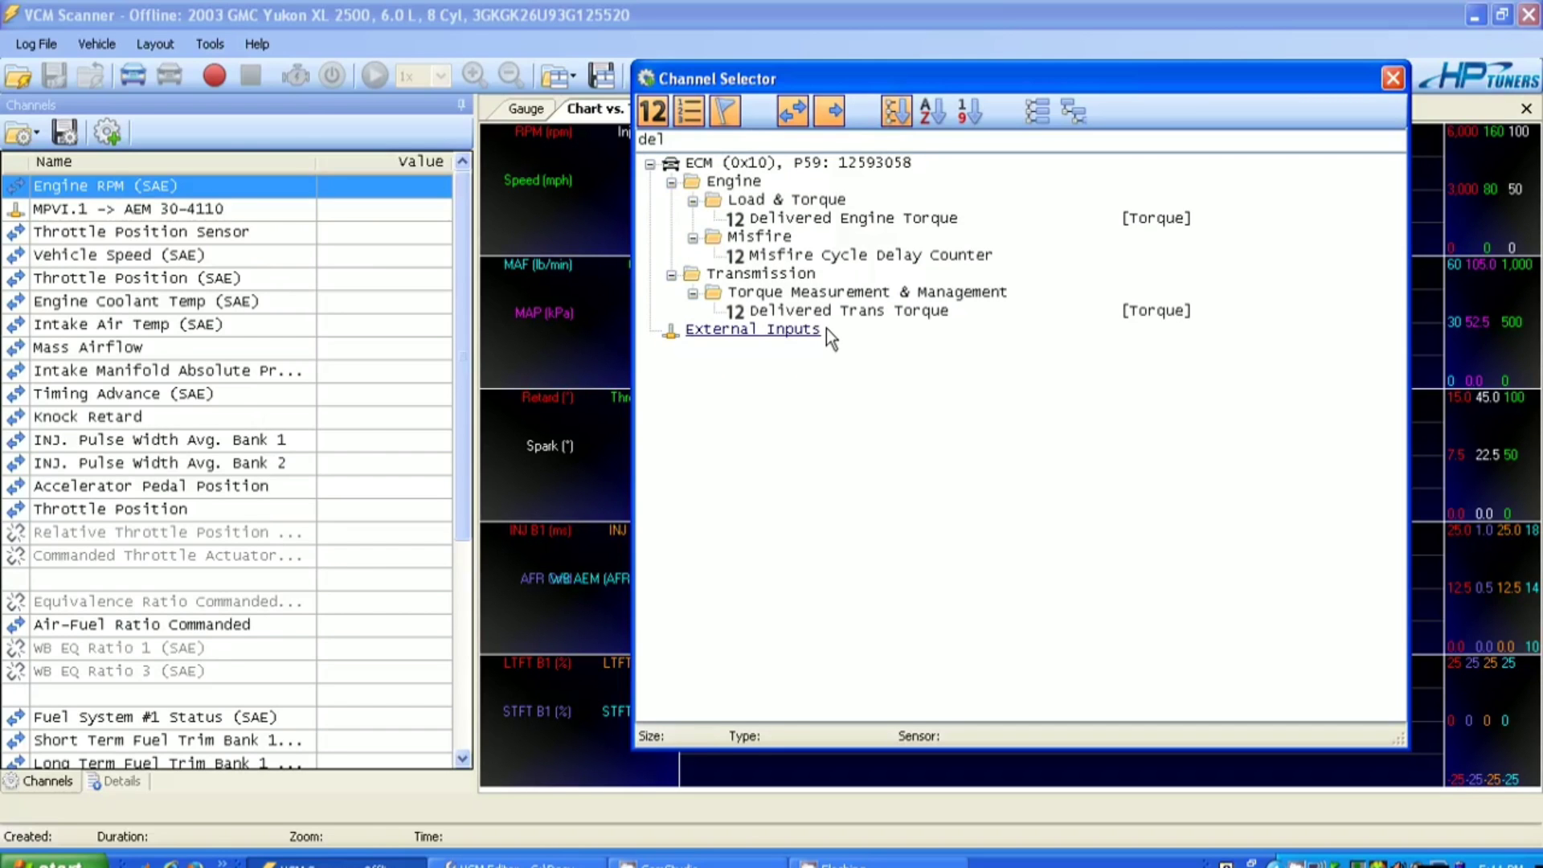
{"action": "double_click", "coordinate": [851, 220]}
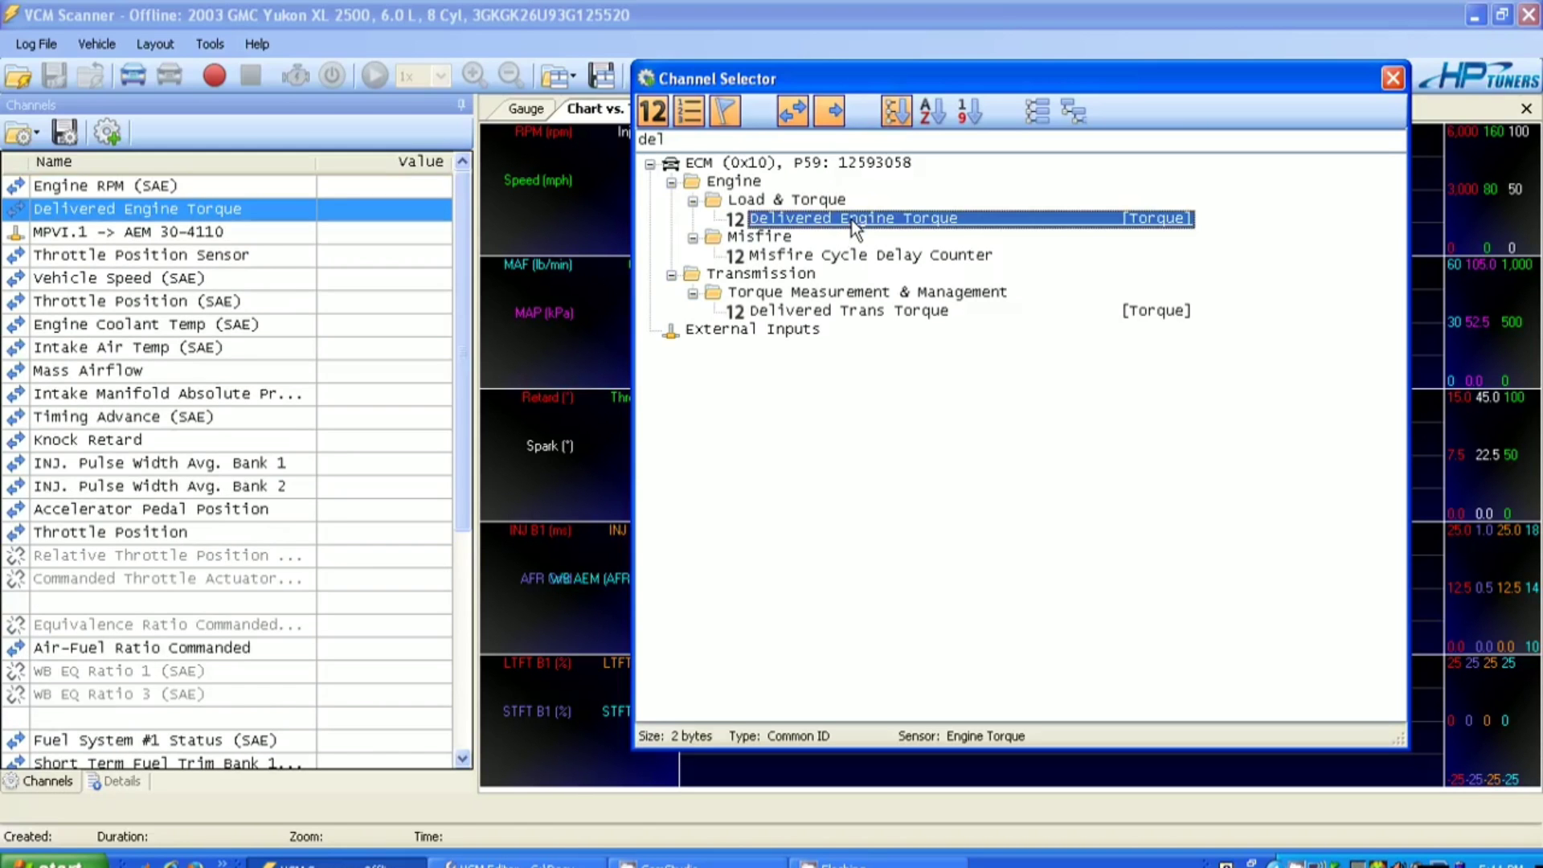
{"action": "left_click", "coordinate": [1388, 79]}
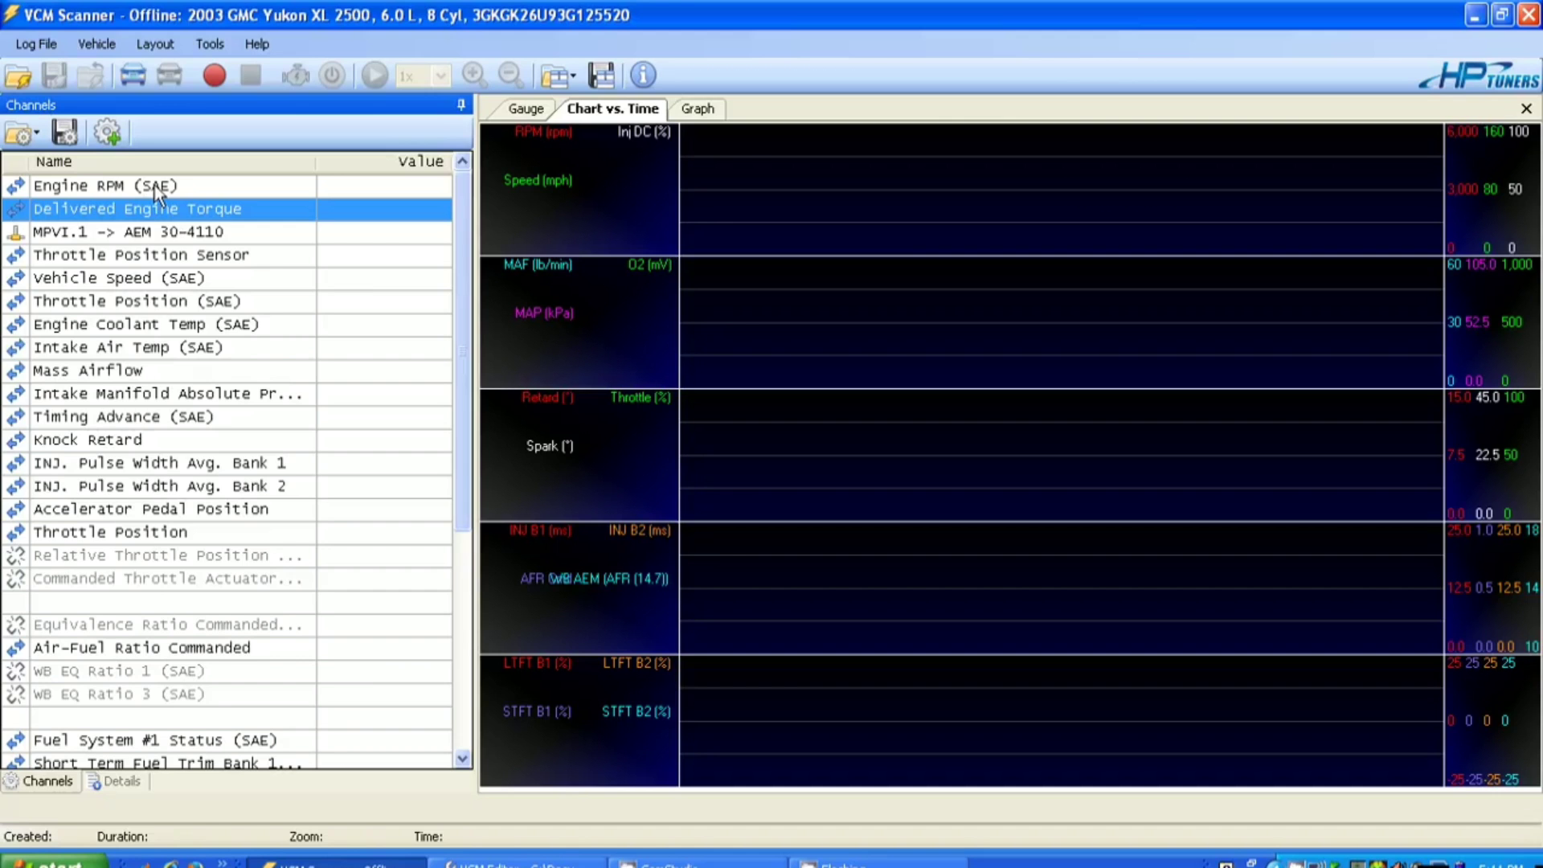
Step: Open the Math Parameters Manager from Tools and select User Math 1
{"action": "left_click", "coordinate": [212, 45]}
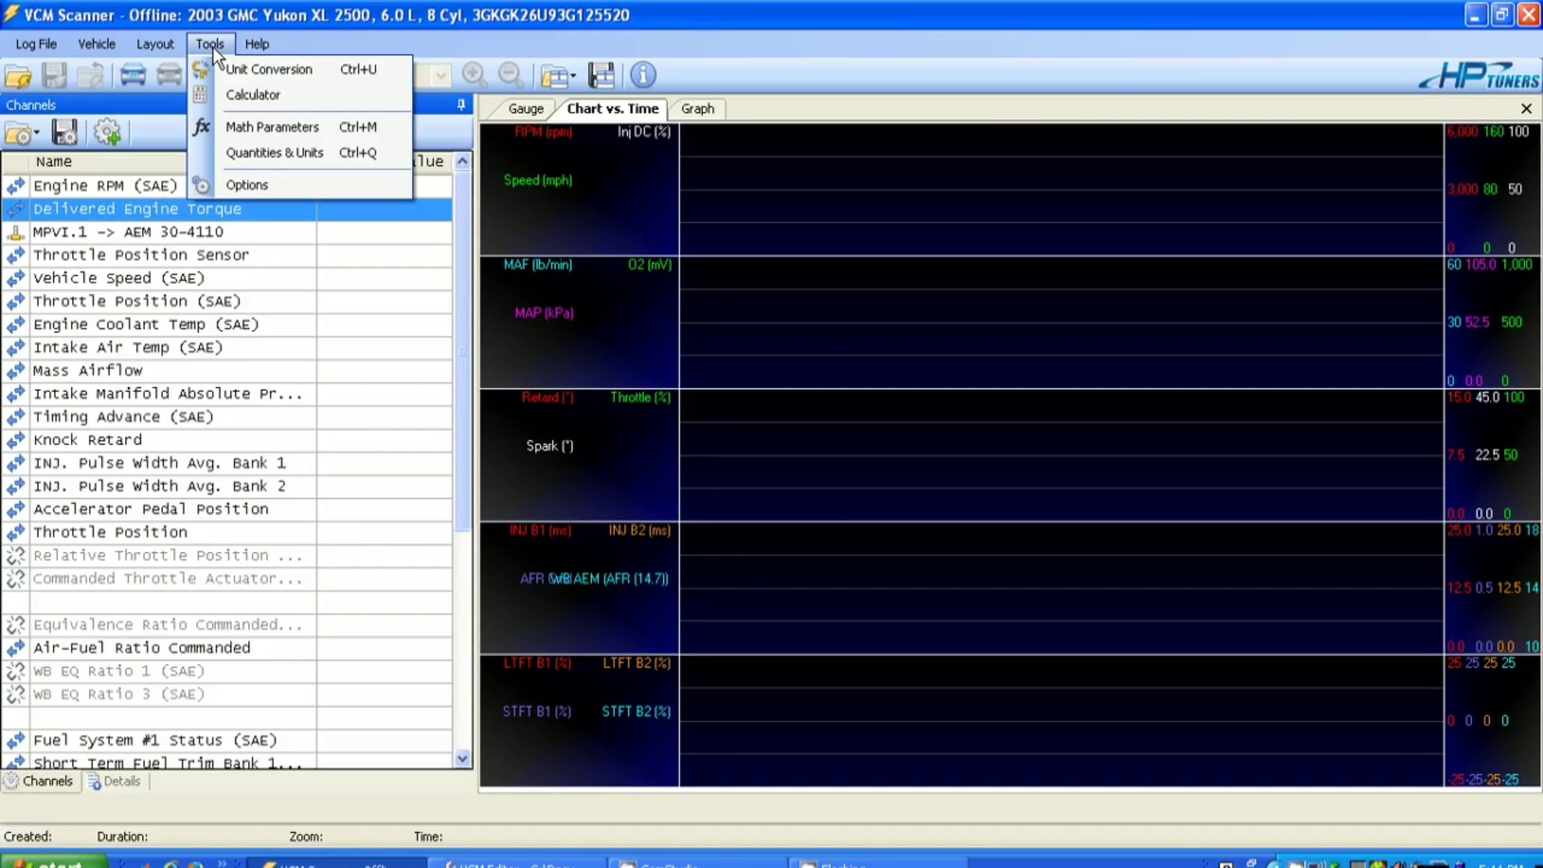
{"action": "left_click", "coordinate": [263, 126]}
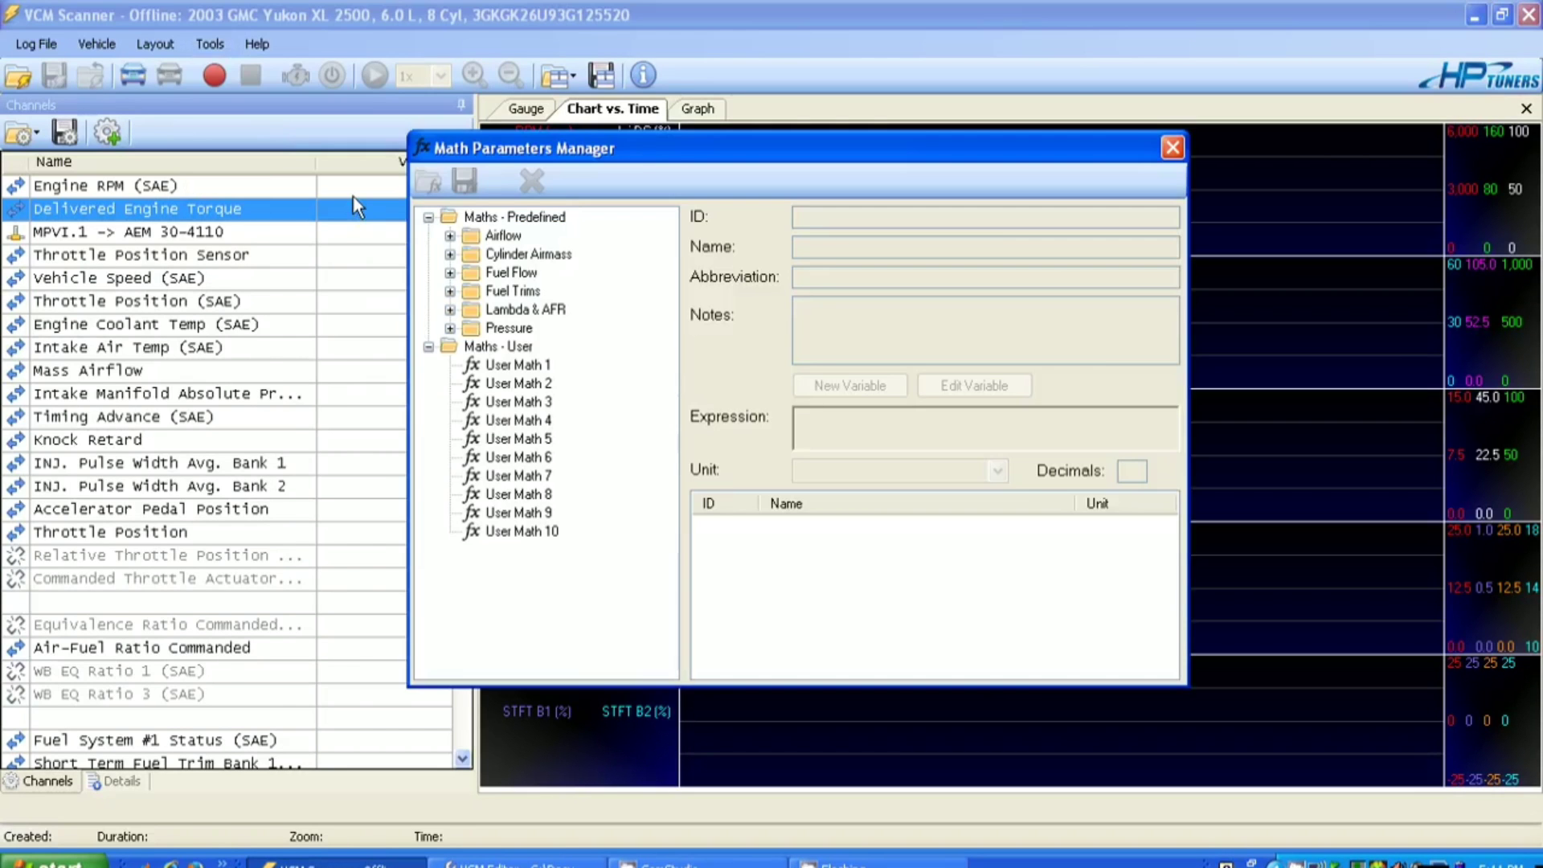
{"action": "left_click", "coordinate": [518, 366]}
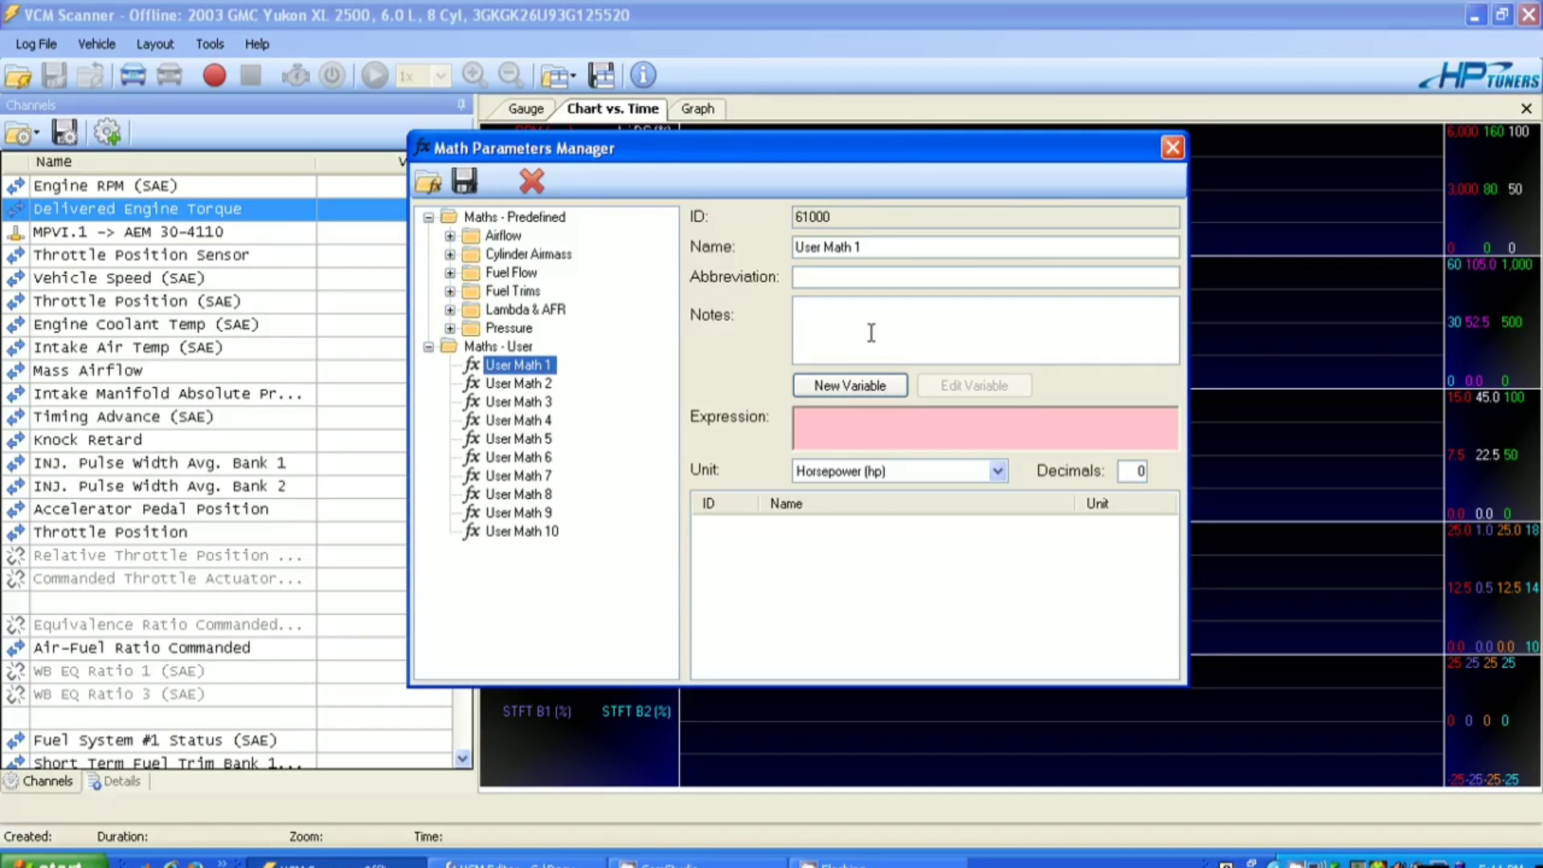
Step: Name the math parameter Horsepower, abbreviation HP, with the note 'HP calculation'
{"action": "left_click", "coordinate": [892, 246]}
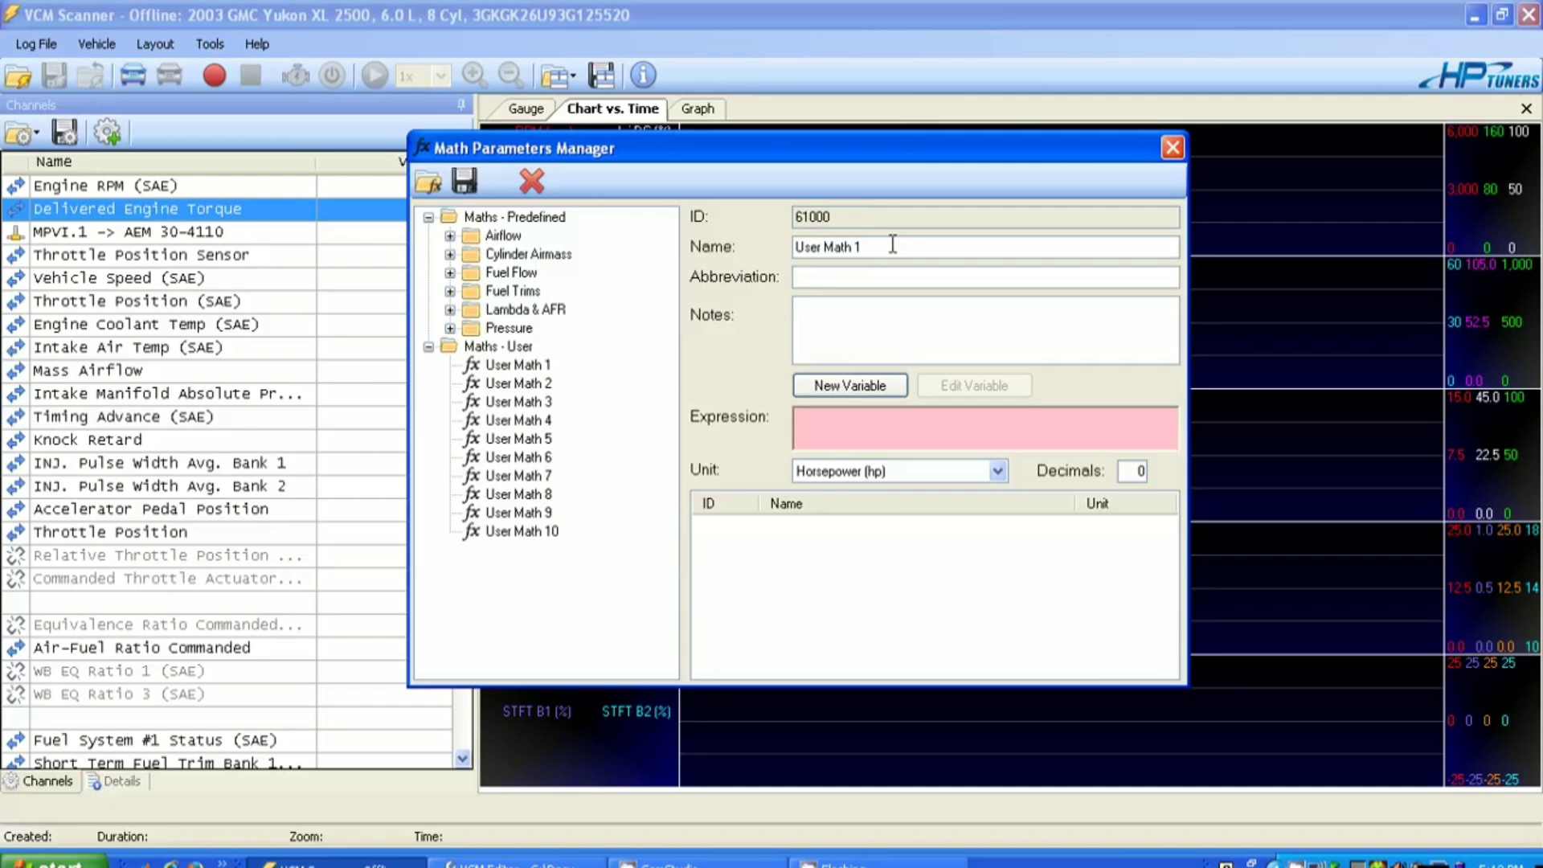
{"action": "key", "text": "BackSpace"}
{"action": "key", "text": "BackSpace"}
{"action": "key", "text": "BackSpace"}
{"action": "key", "text": "BackSpace"}
{"action": "key", "text": "BackSpace"}
{"action": "key", "text": "BackSpace"}
{"action": "key", "text": "BackSpace"}
{"action": "key", "text": "BackSpace"}
{"action": "key", "text": "BackSpace"}
{"action": "key", "text": "BackSpace"}
{"action": "key", "text": "BackSpace"}
{"action": "type", "text": "Horsepower"}
{"action": "key", "text": "Tab"}
{"action": "type", "text": "HP"}
{"action": "key", "text": "Tab"}
{"action": "type", "text": "HP calcu"}
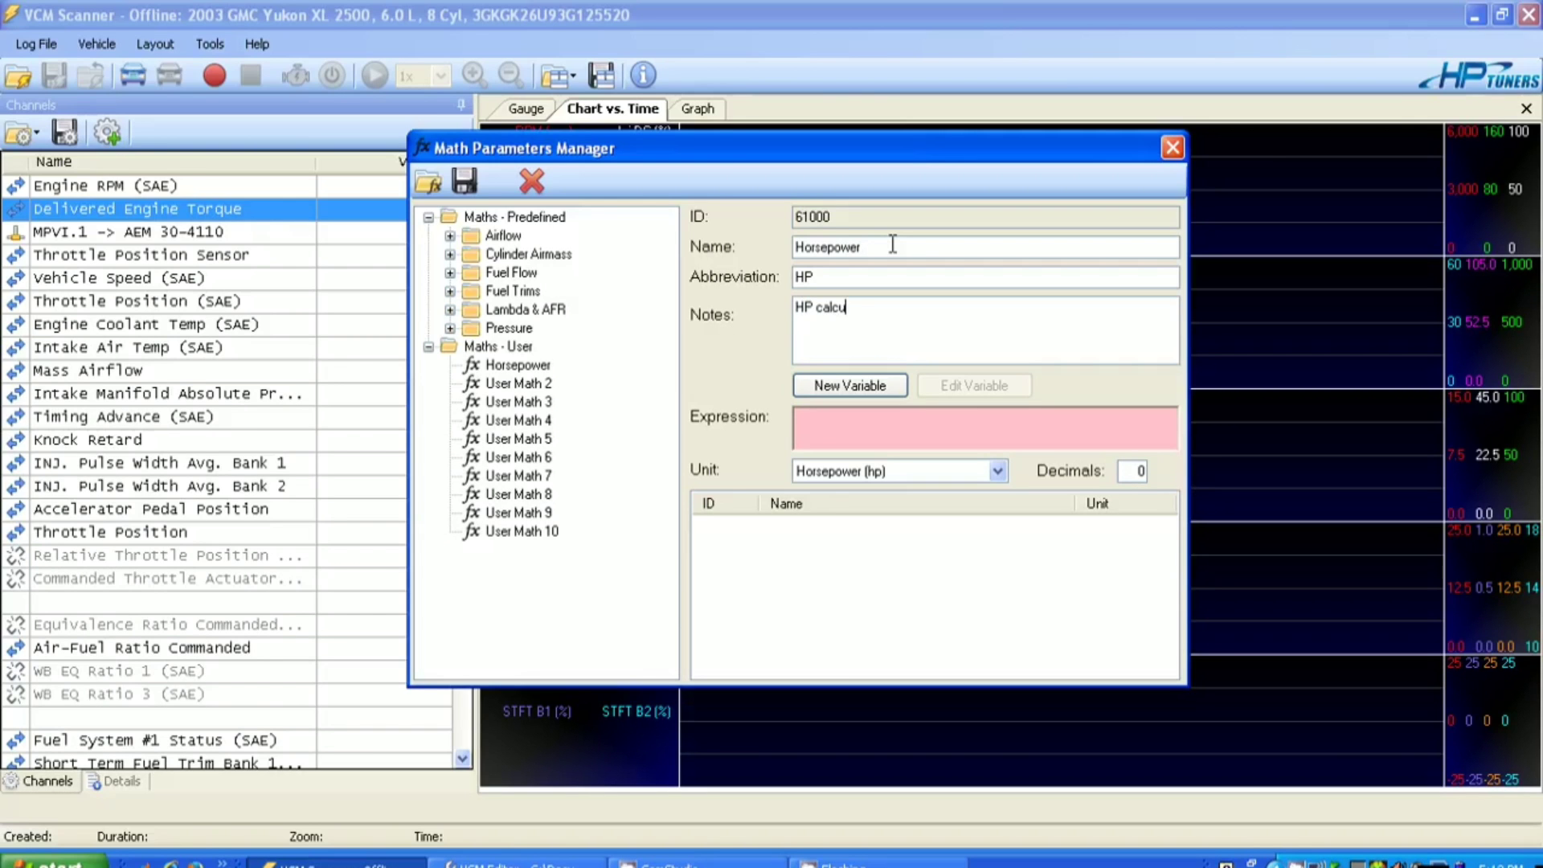
{"action": "type", "text": "lation"}
{"action": "left_click", "coordinate": [890, 425]}
Step: Add Engine RPM (SAE) from Engine > General as the expression's first variable, [12.56]
{"action": "left_click", "coordinate": [858, 386]}
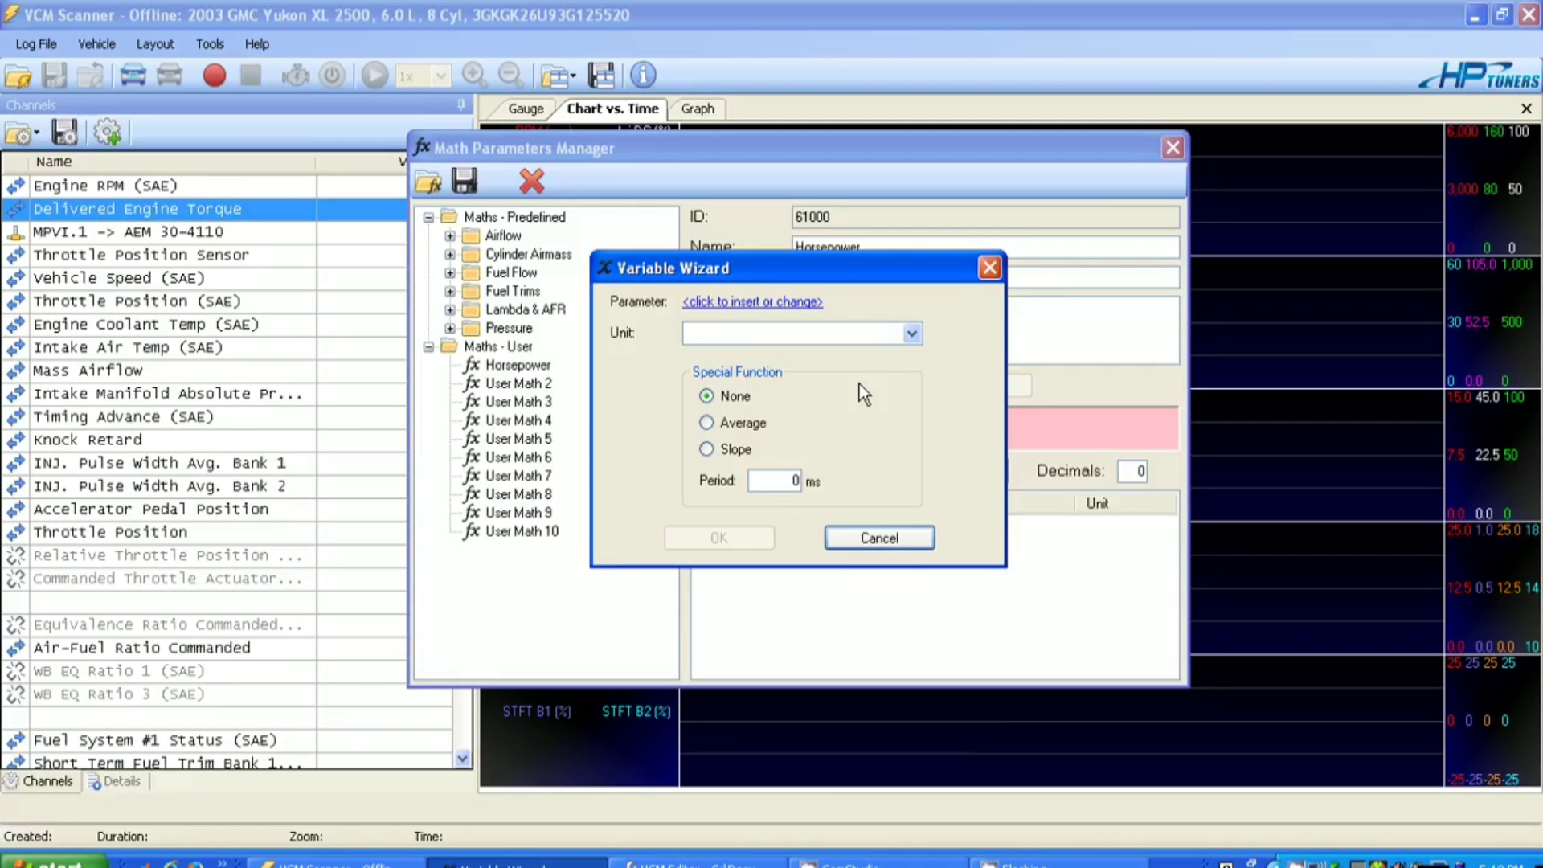
{"action": "left_click", "coordinate": [804, 304]}
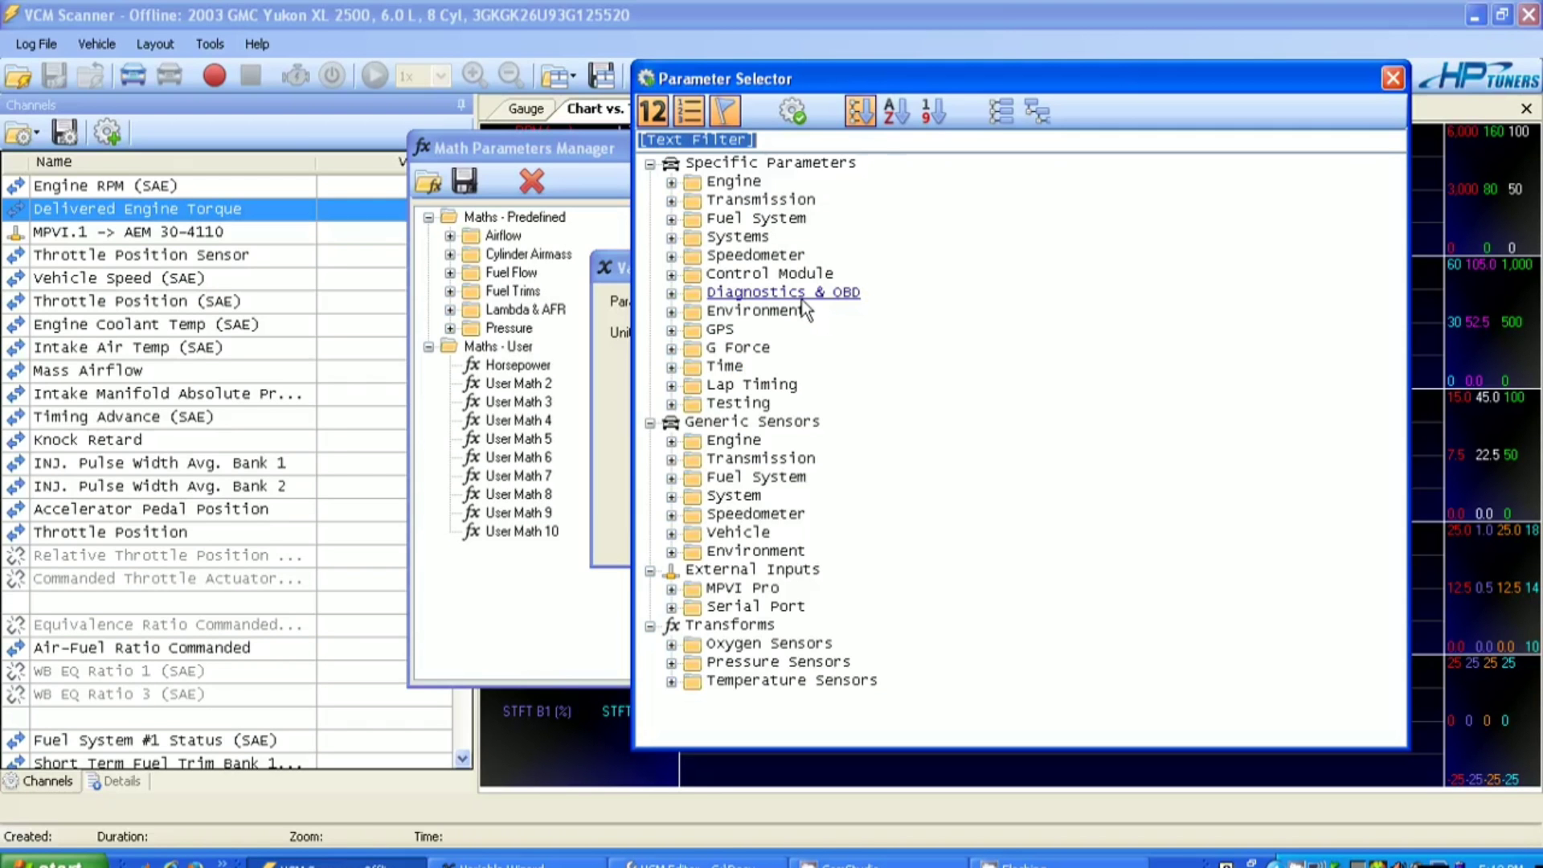
{"action": "left_click", "coordinate": [670, 182]}
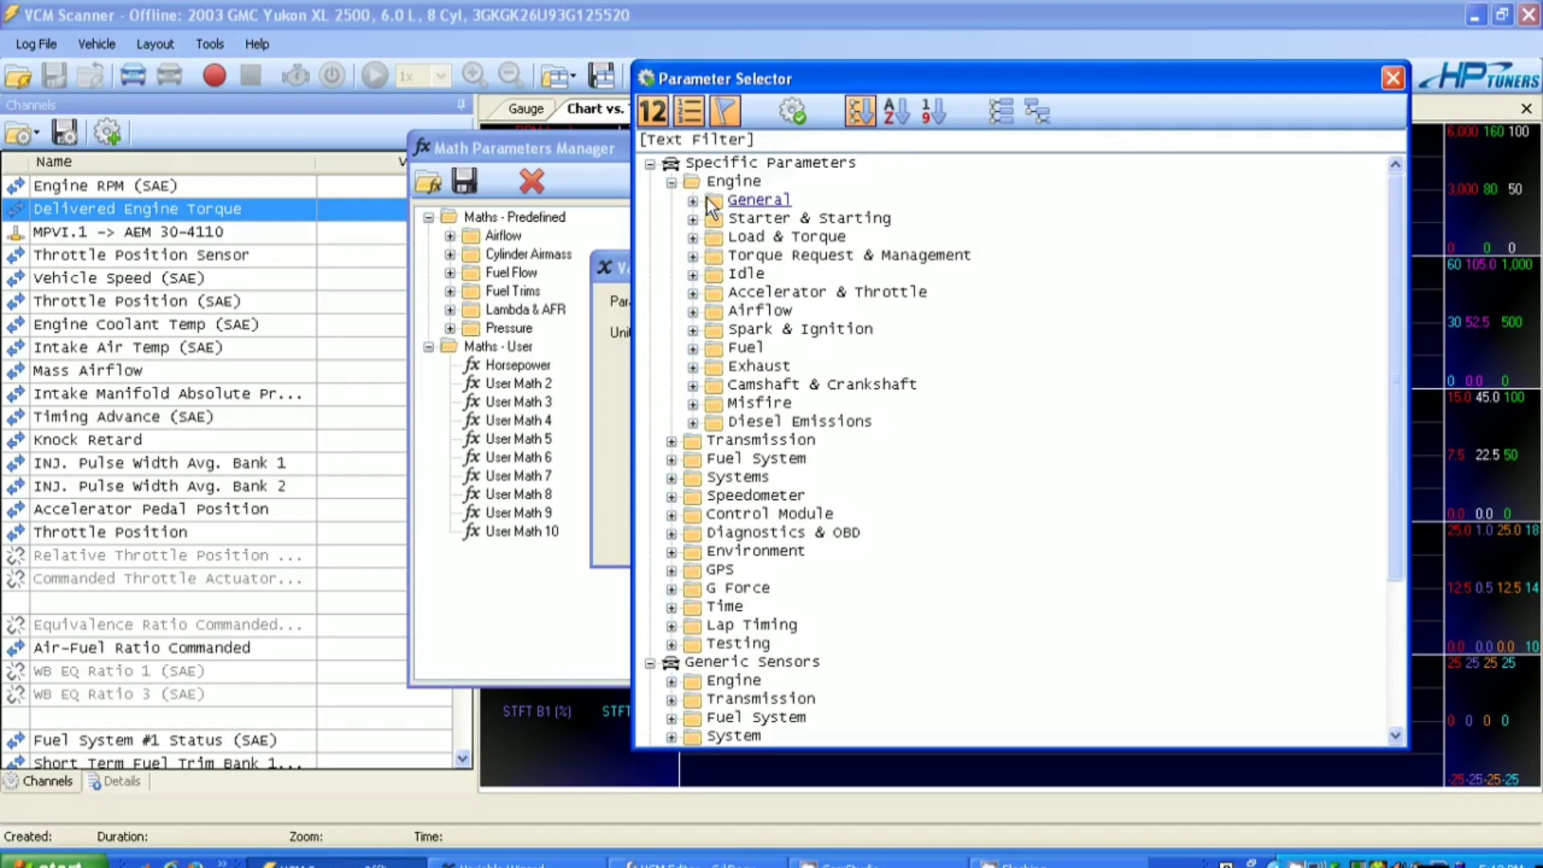
{"action": "left_click", "coordinate": [693, 201]}
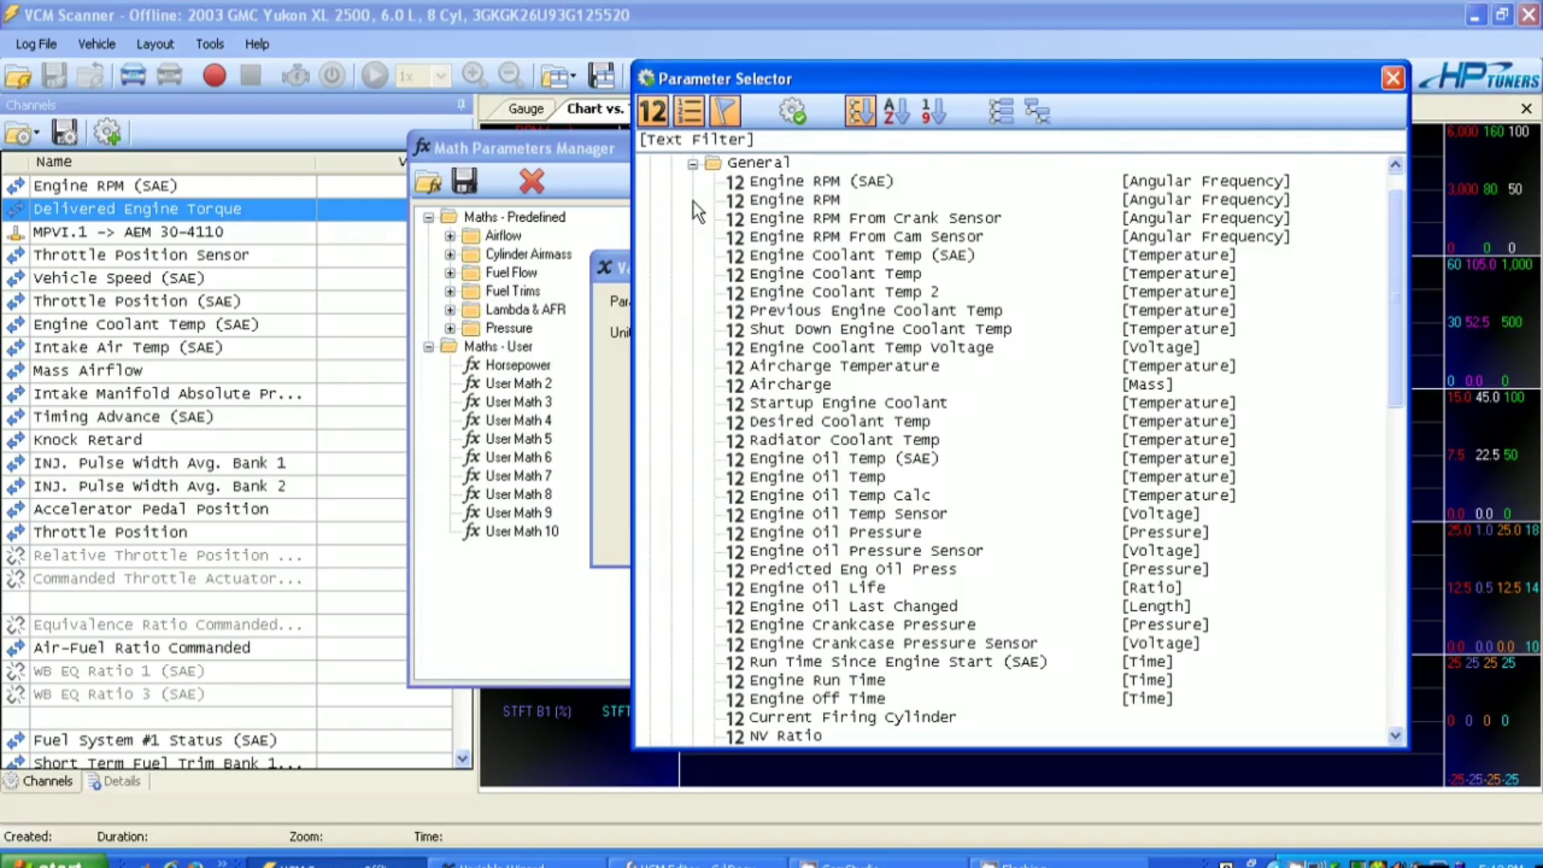
{"action": "double_click", "coordinate": [804, 182]}
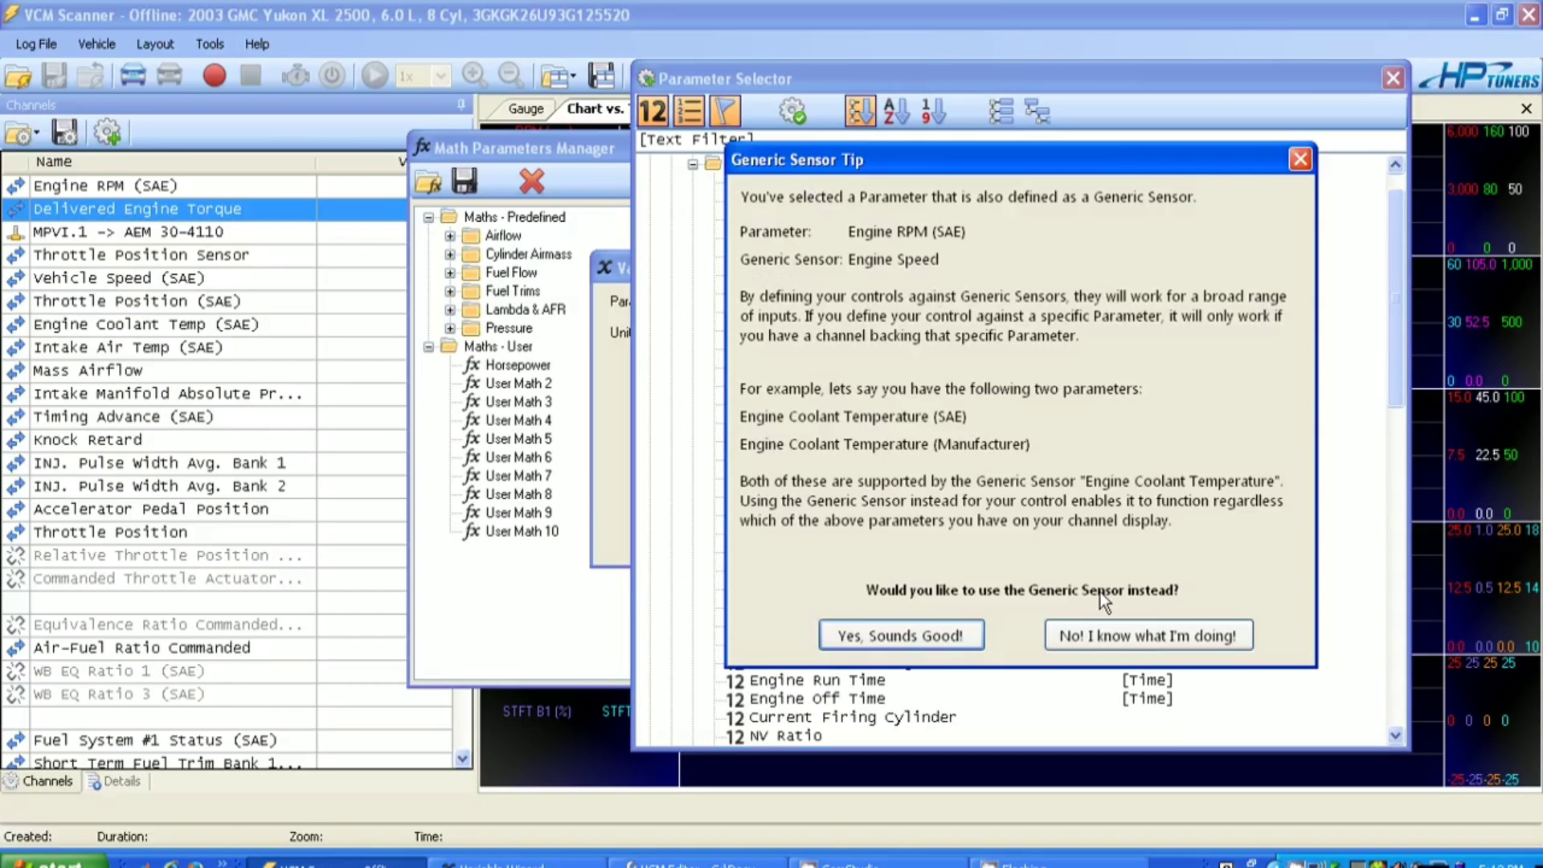
{"action": "left_click", "coordinate": [1072, 626]}
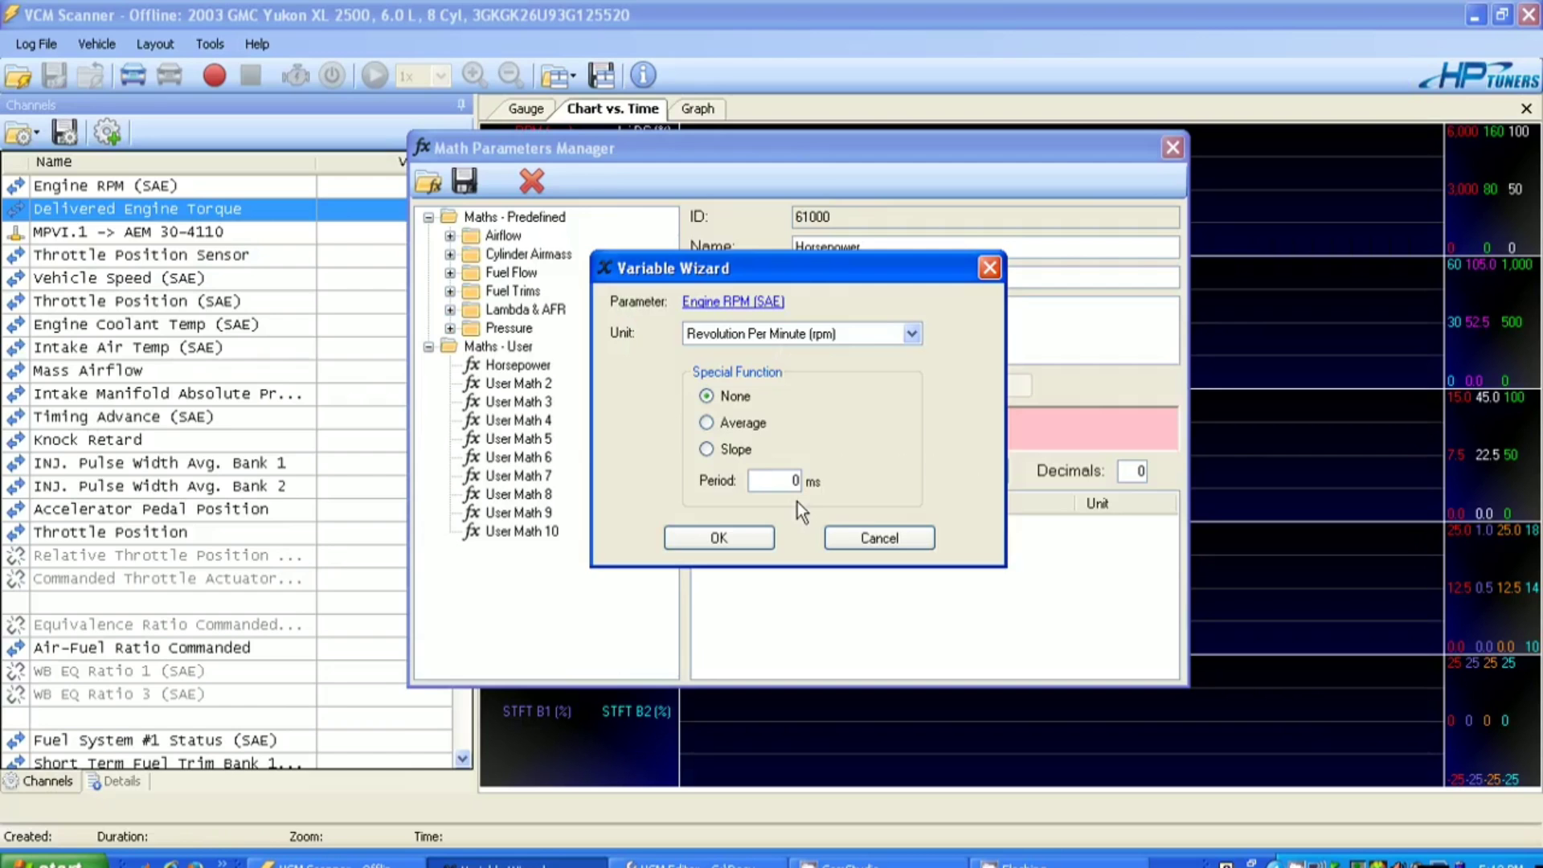
{"action": "left_click", "coordinate": [717, 535]}
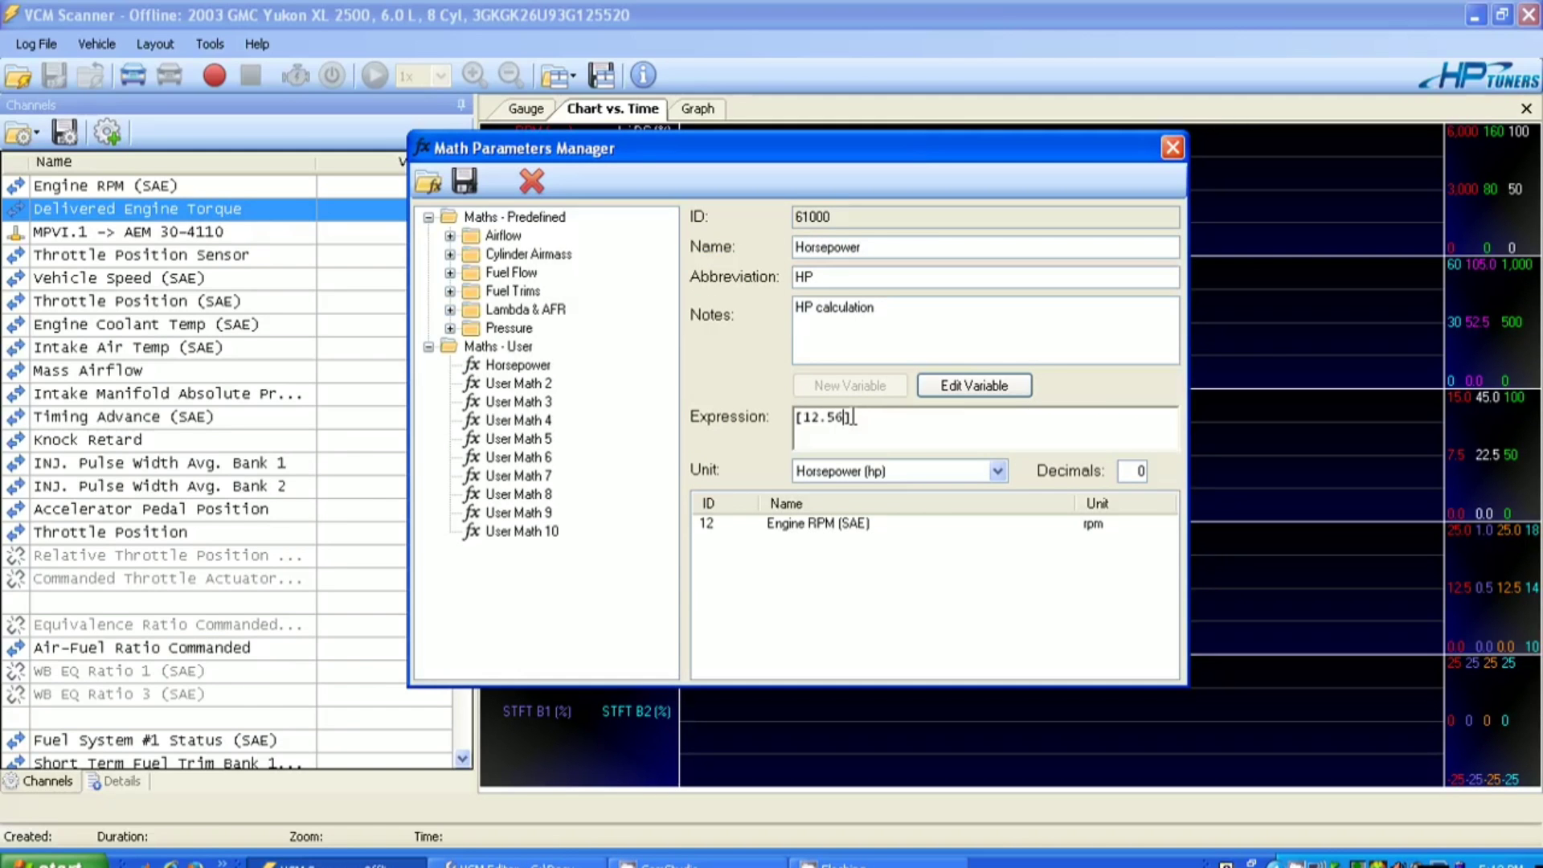
{"action": "left_click", "coordinate": [858, 417]}
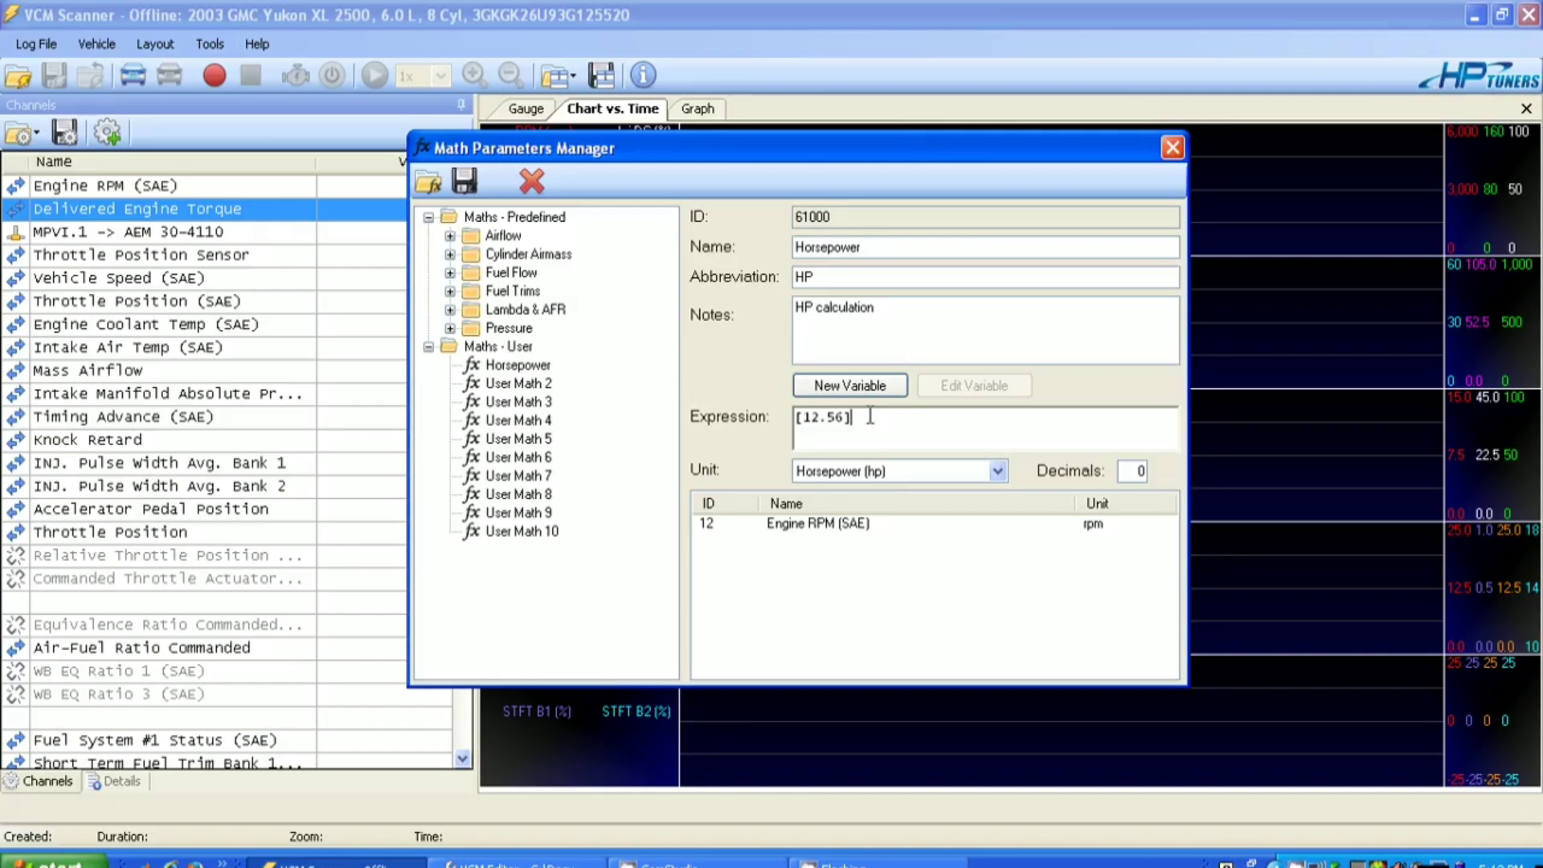
Step: Add Delivered Engine Torque in pound-feet as the second variable, giving [12.56][2701.127]
{"action": "left_click", "coordinate": [866, 392]}
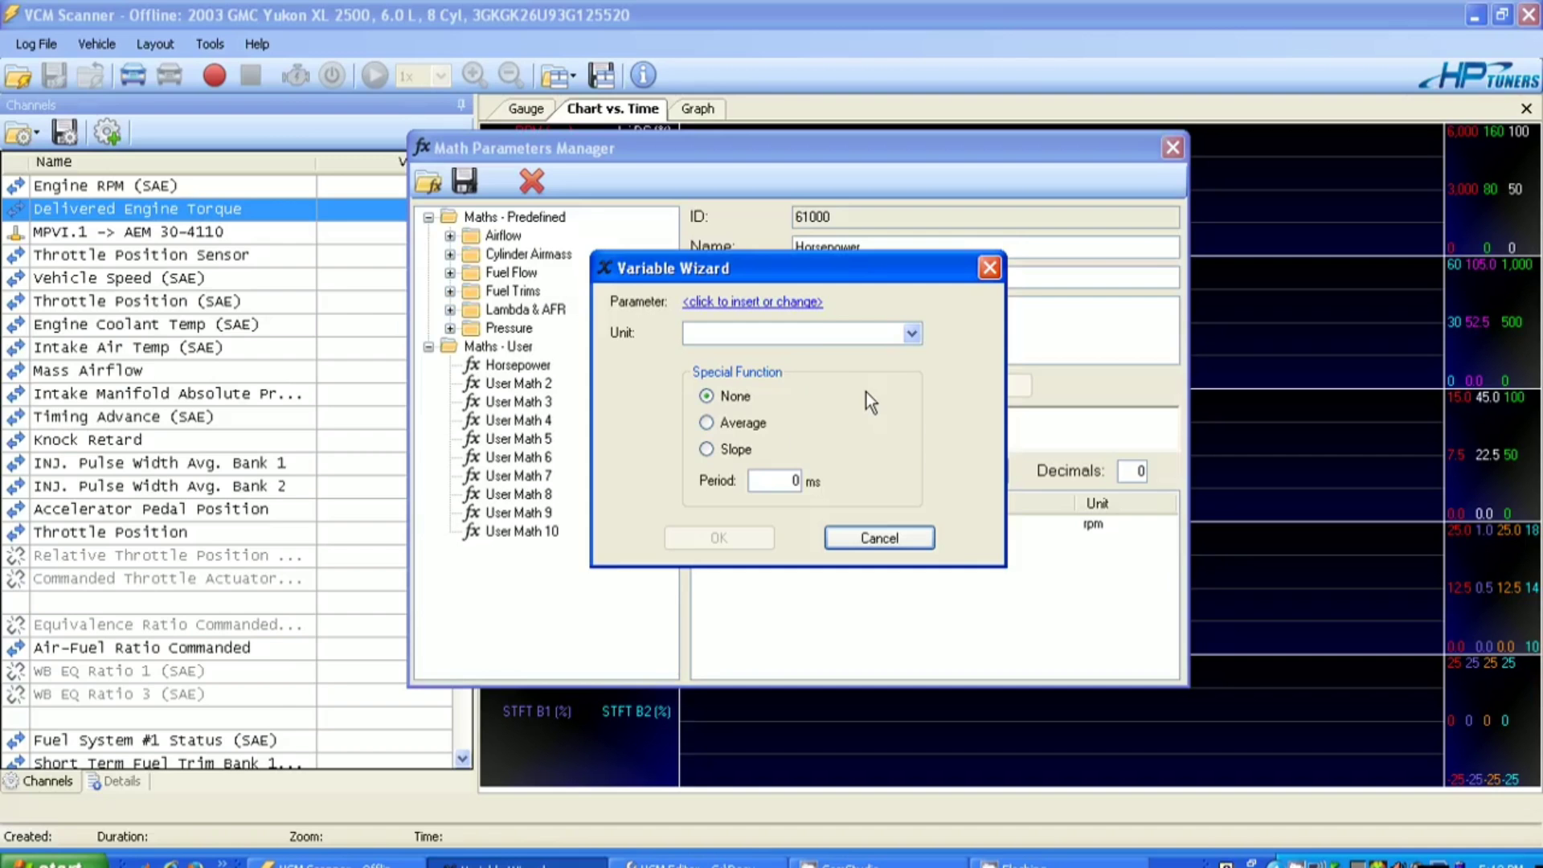
{"action": "left_click", "coordinate": [793, 303]}
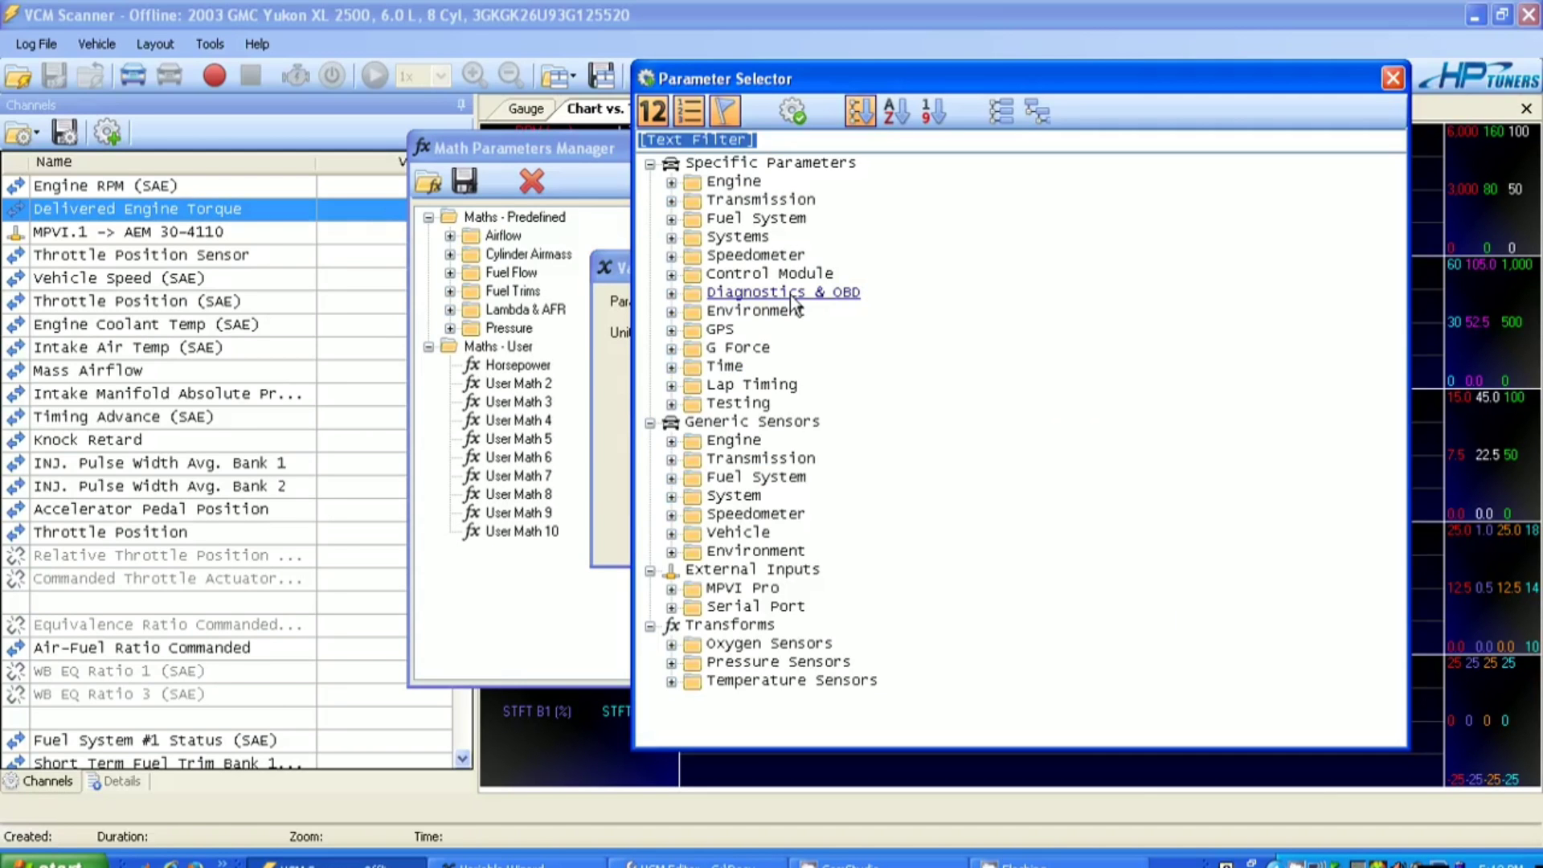
{"action": "type", "text": "de"}
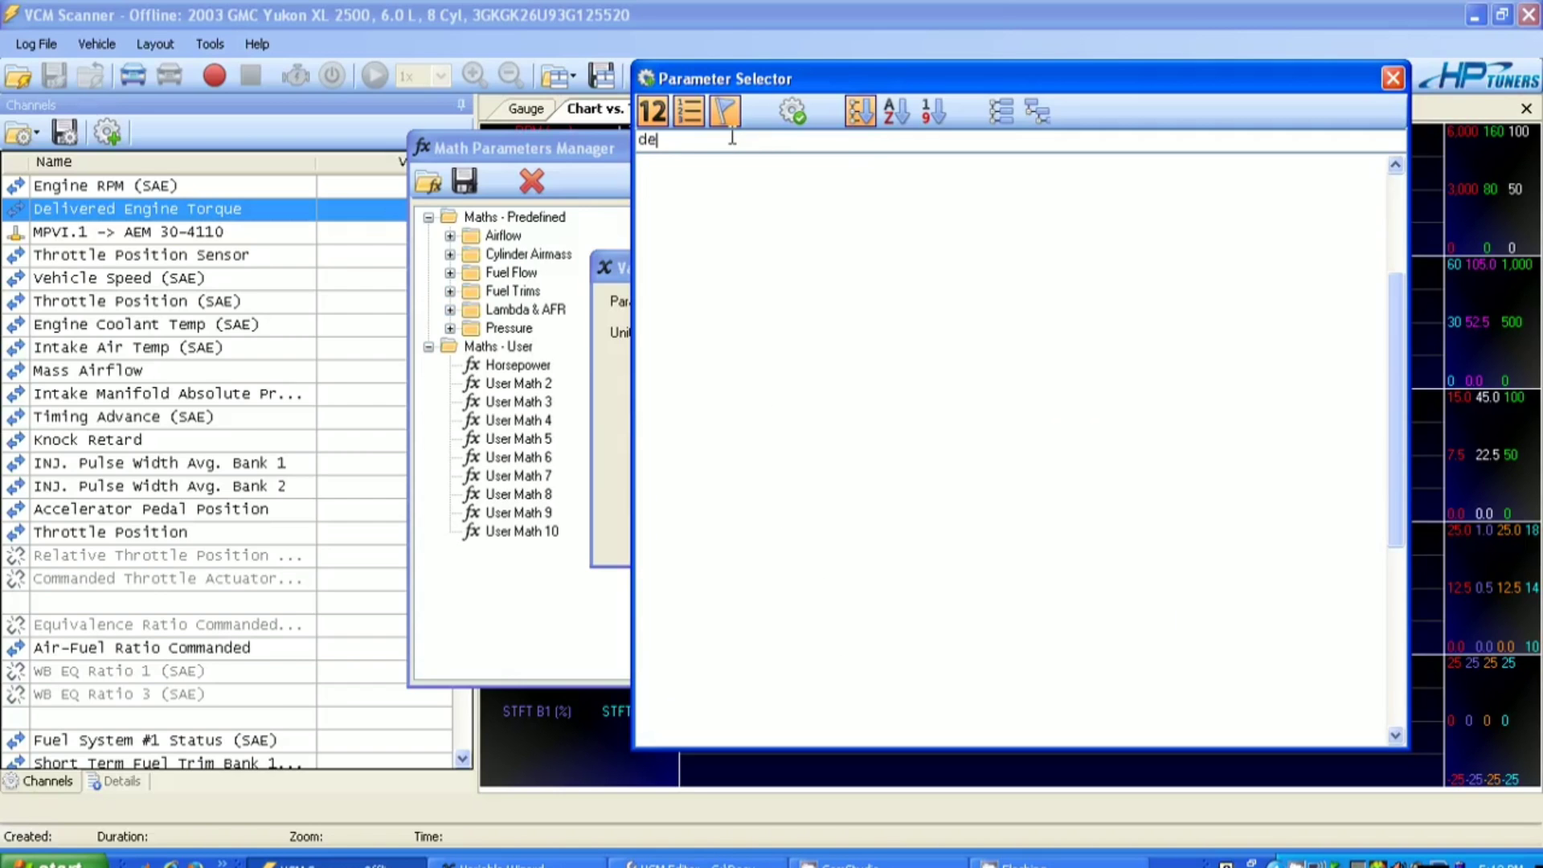
{"action": "type", "text": "l"}
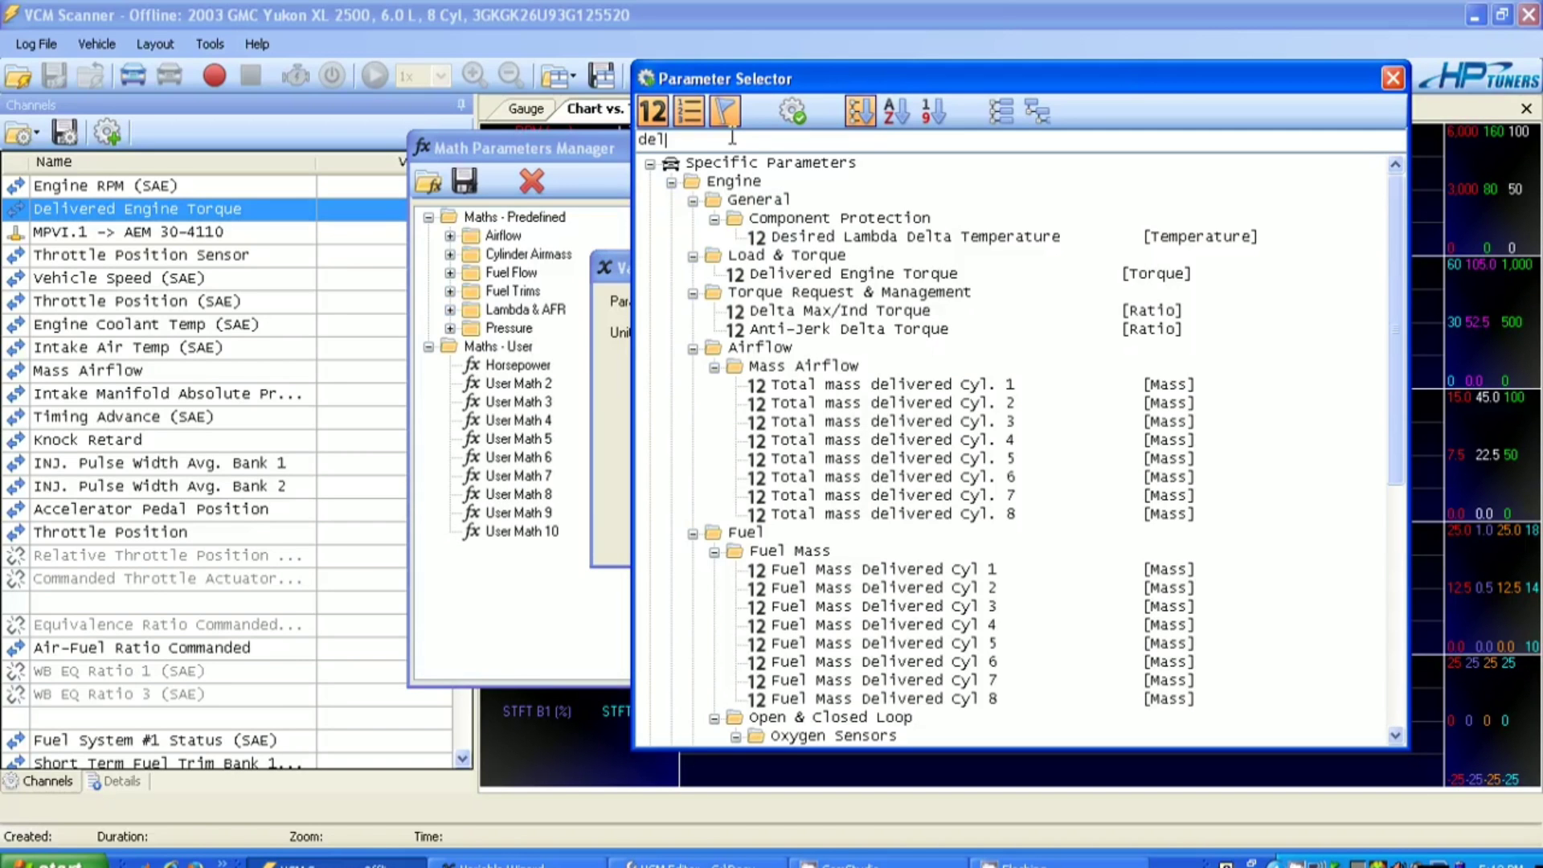
{"action": "left_click", "coordinate": [826, 275]}
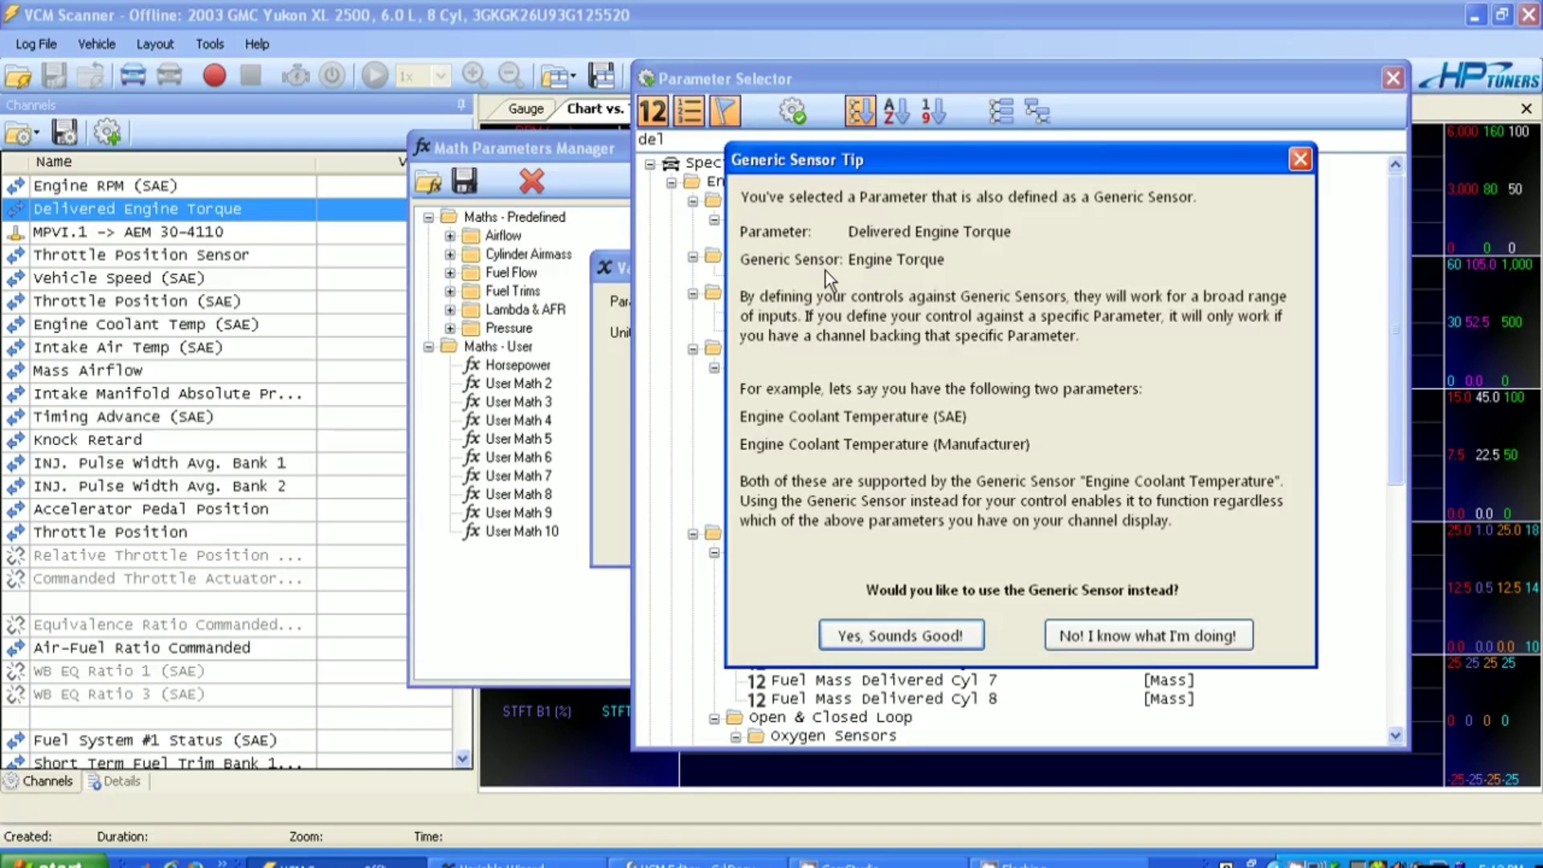
{"action": "left_click", "coordinate": [1105, 635]}
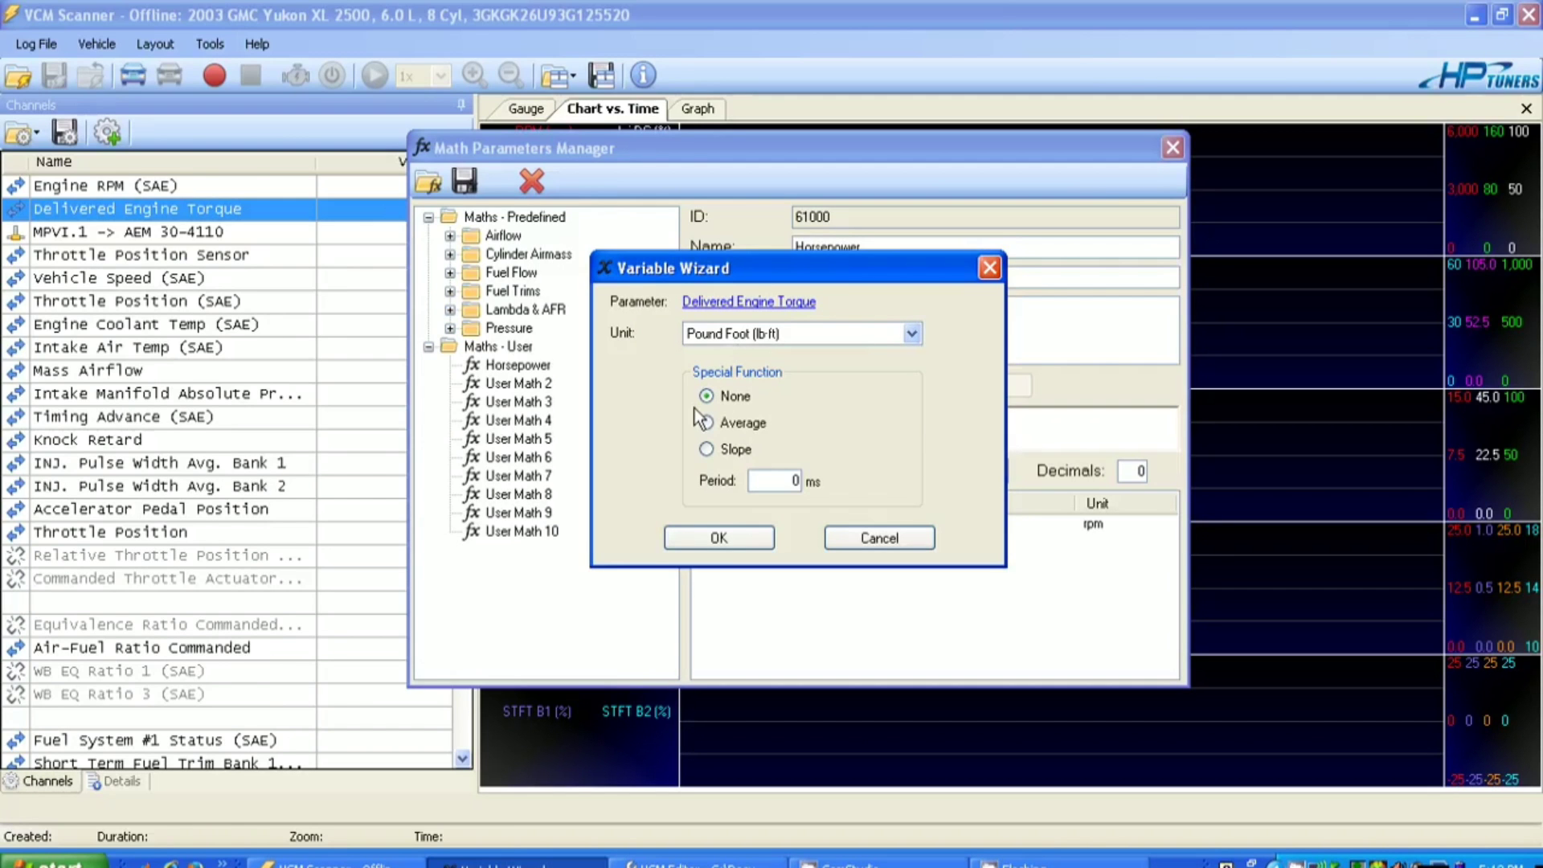
{"action": "left_click", "coordinate": [728, 532]}
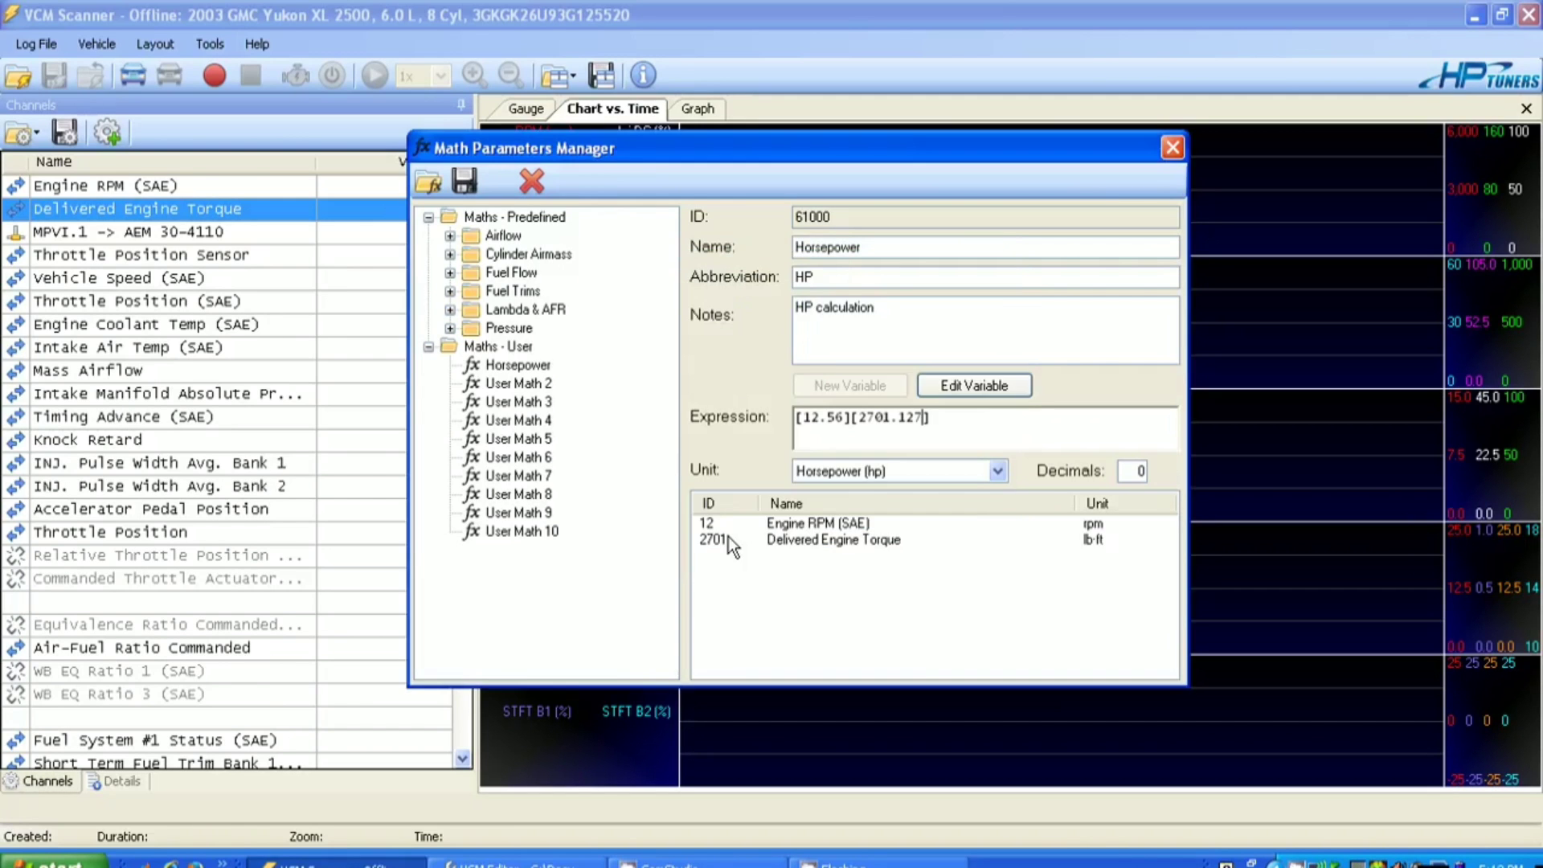
Step: Edit the expression to read ([12.56]*[2701.127])/5252
{"action": "left_click", "coordinate": [851, 418]}
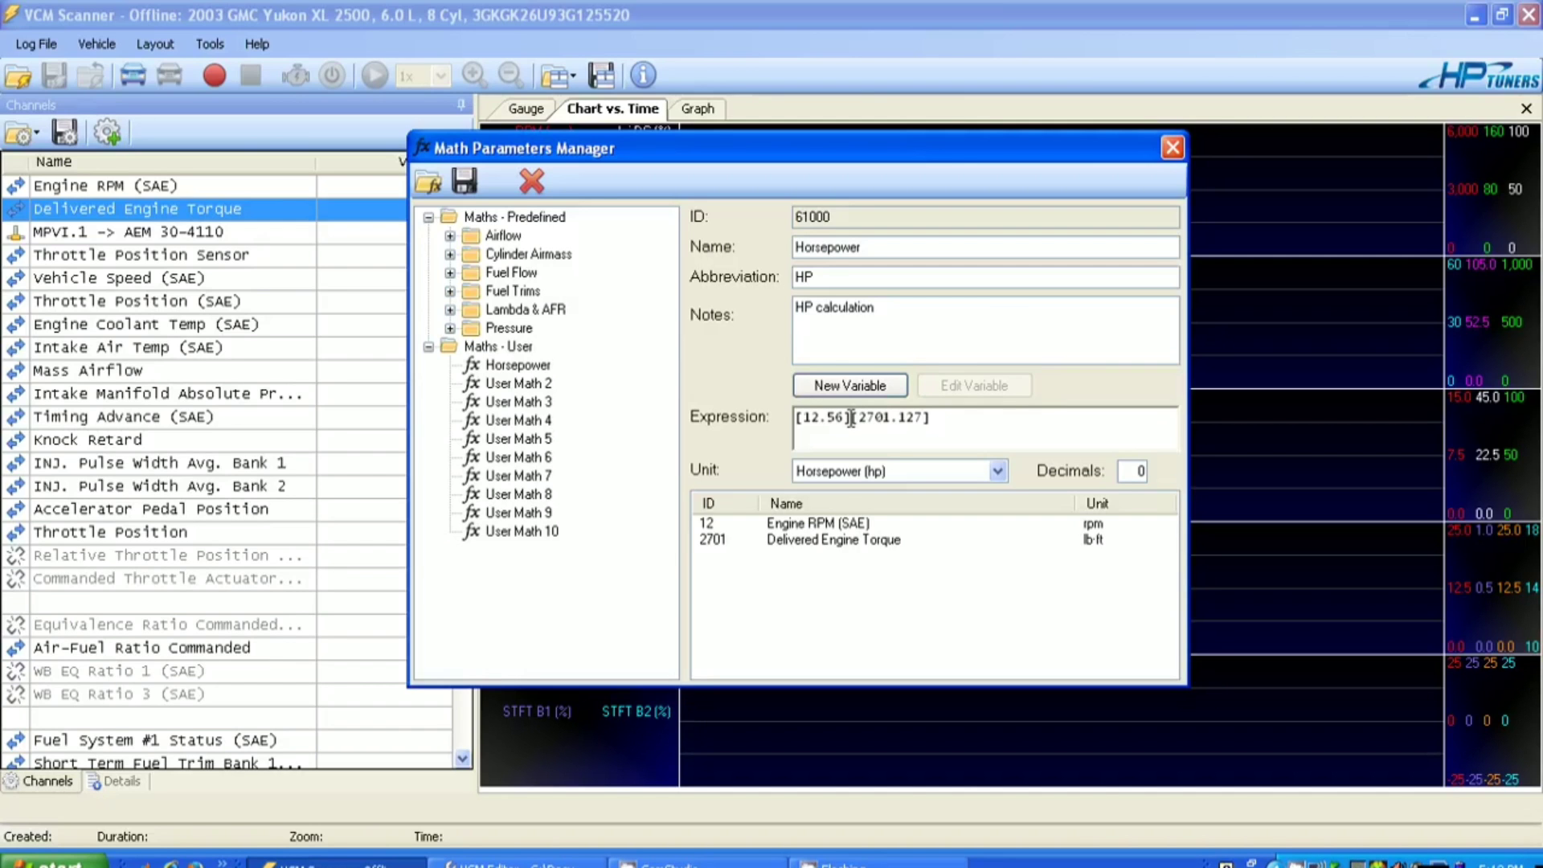
{"action": "type", "text": "*"}
{"action": "left_click", "coordinate": [940, 416]}
{"action": "type", "text": "/5252"}
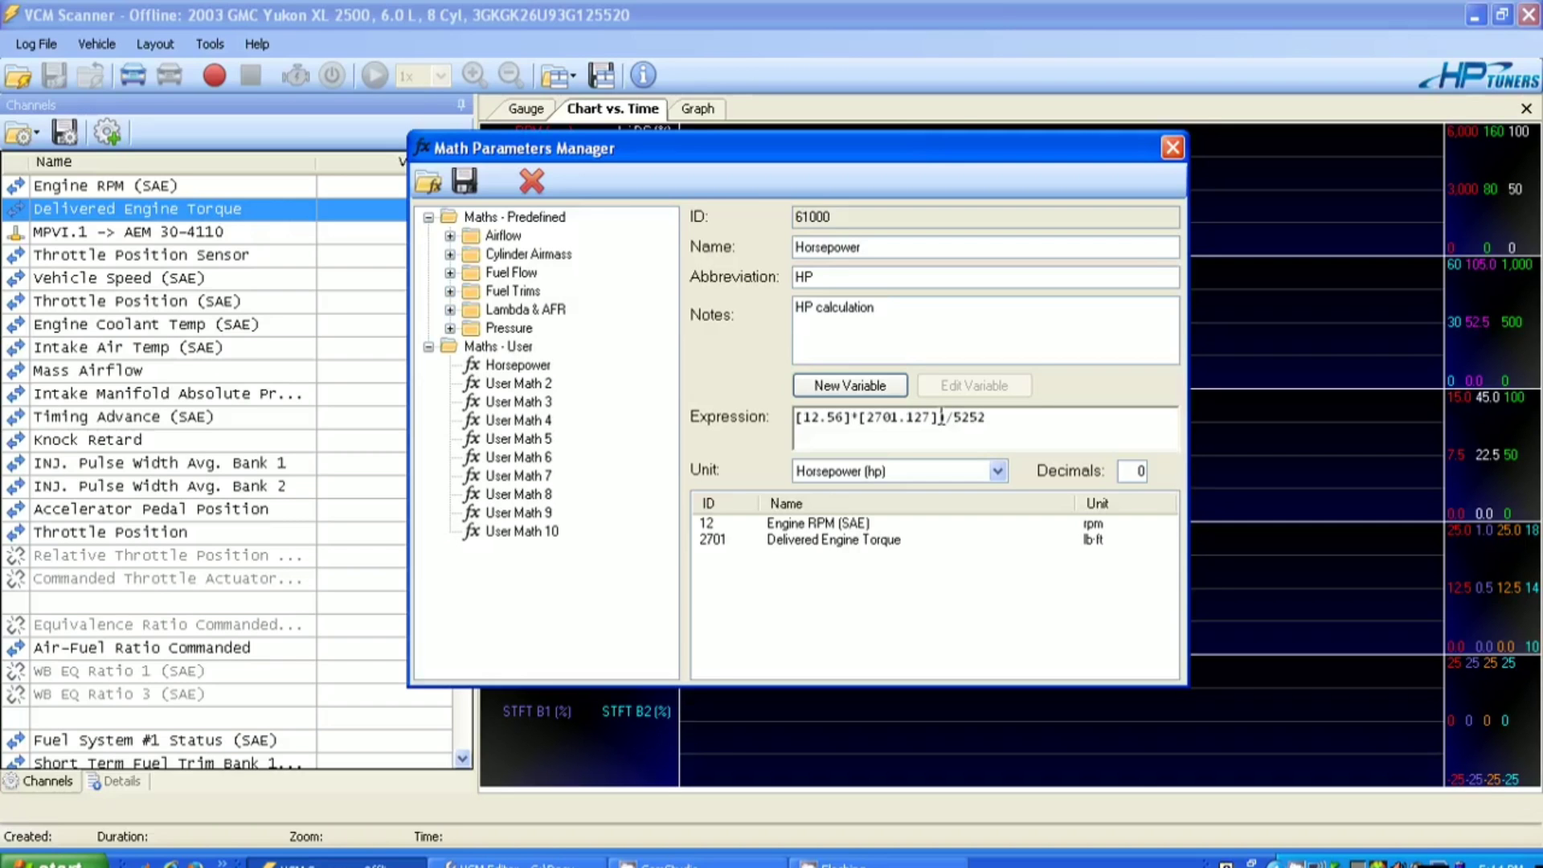
{"action": "left_click", "coordinate": [940, 416]}
{"action": "type", "text": ")"}
{"action": "left_click", "coordinate": [798, 417]}
{"action": "type", "text": "("}
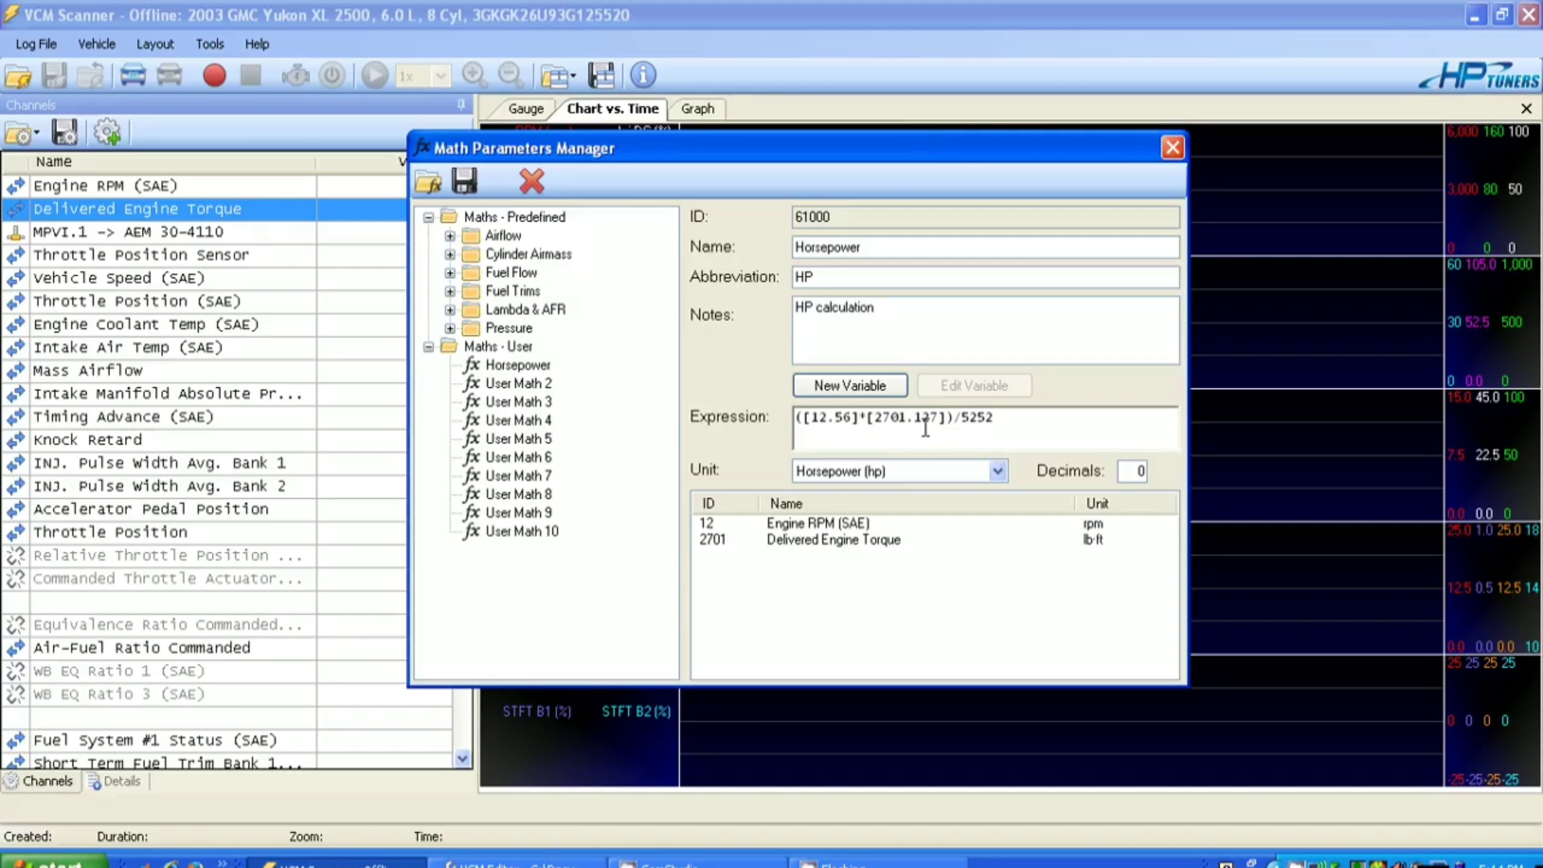
Step: Wrap the formula in parentheses and multiply by .80: (([12.56]*[2701.127])/5252)*.80
{"action": "left_click", "coordinate": [992, 419]}
{"action": "type", "text": ")"}
{"action": "left_click", "coordinate": [798, 417]}
{"action": "type", "text": "("}
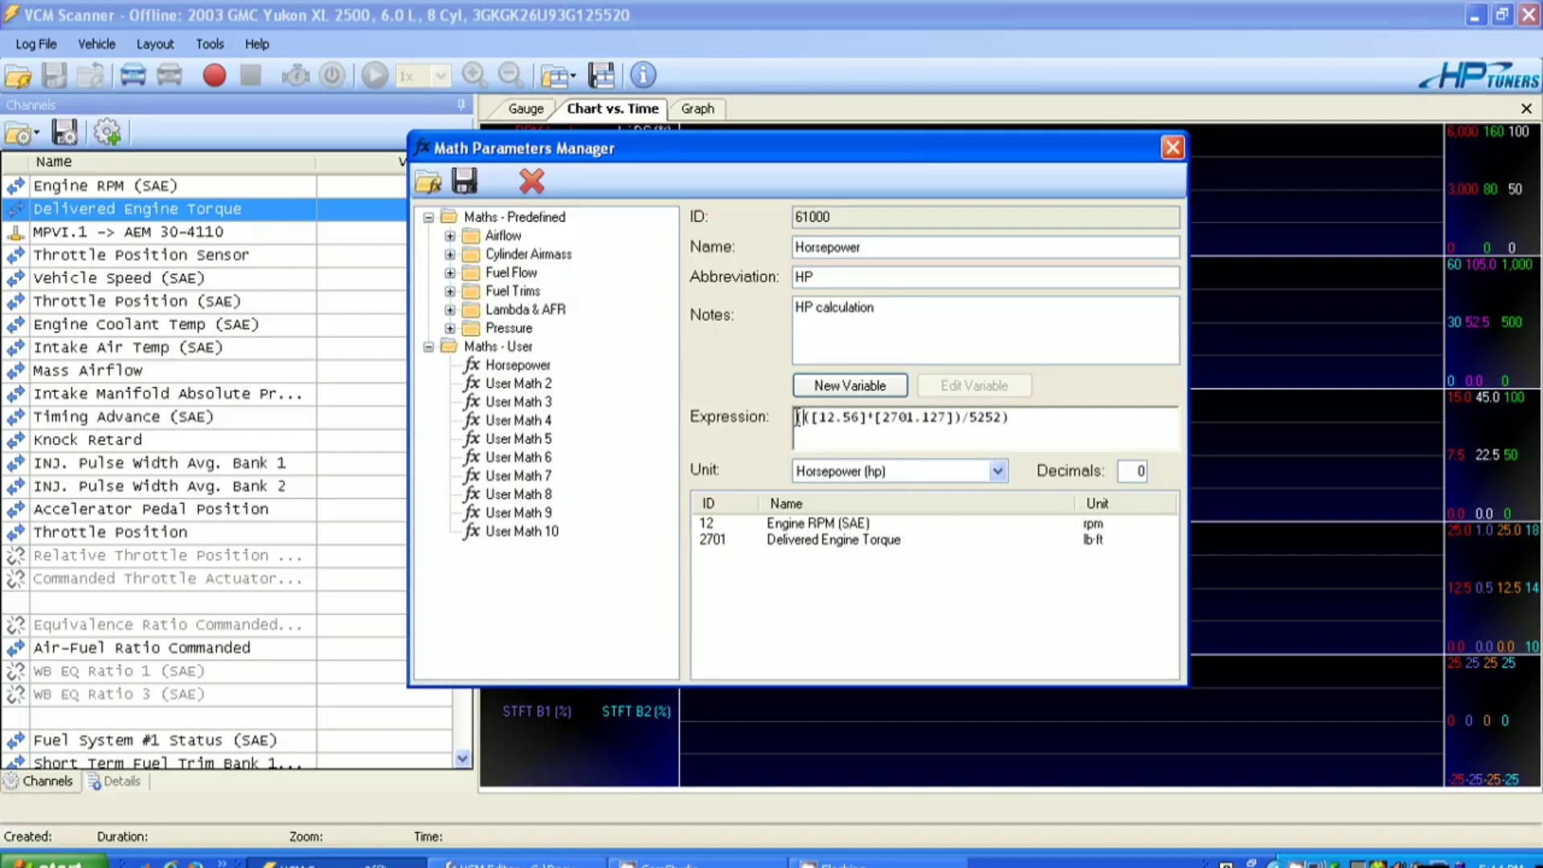
{"action": "left_click", "coordinate": [1035, 413]}
{"action": "type", "text": "*"}
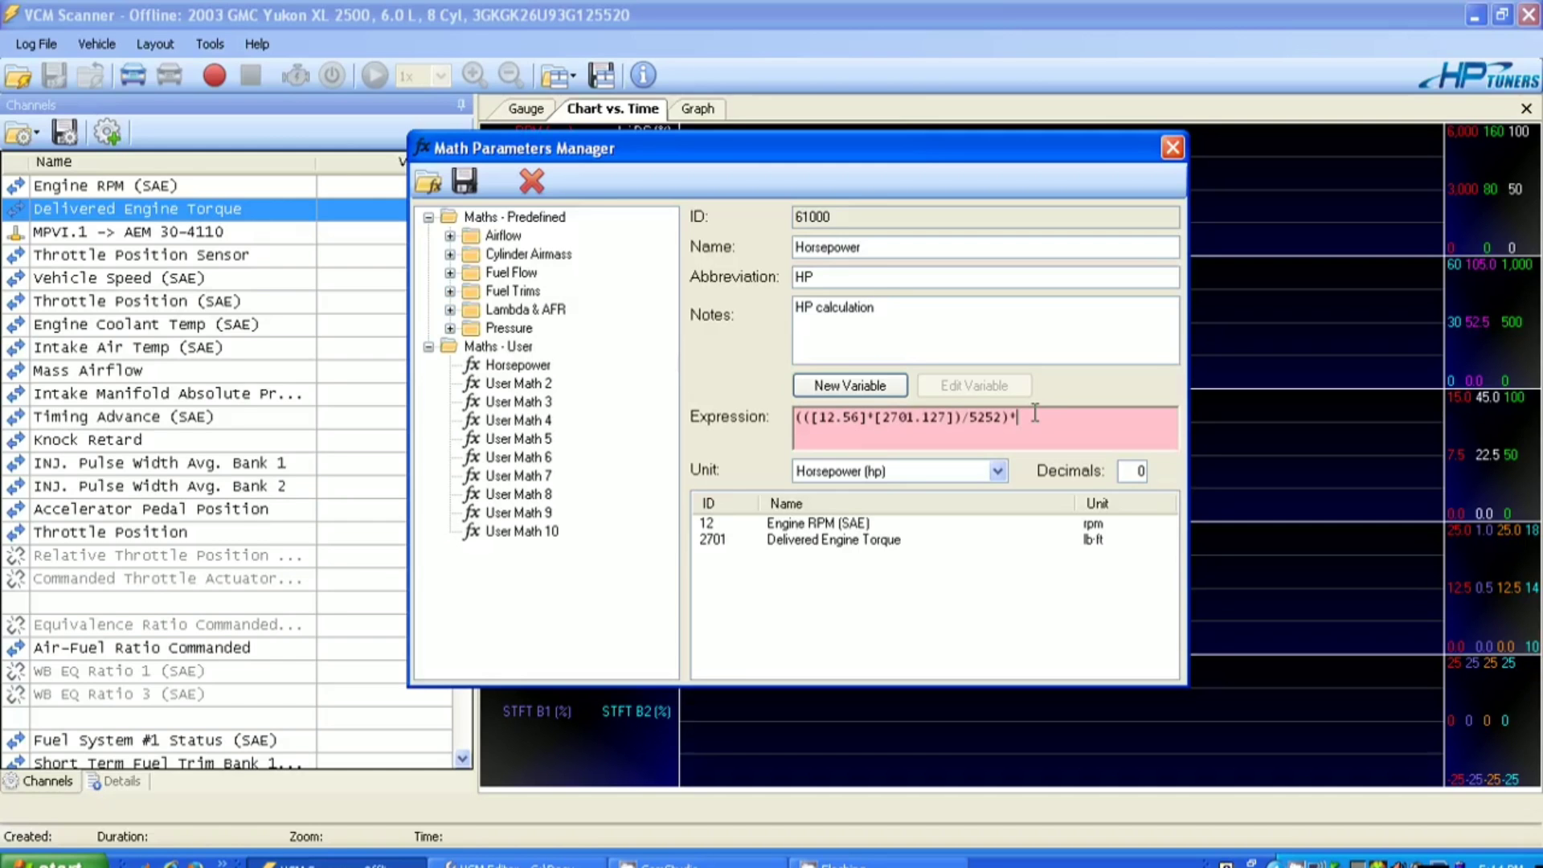
{"action": "type", "text": ".85"}
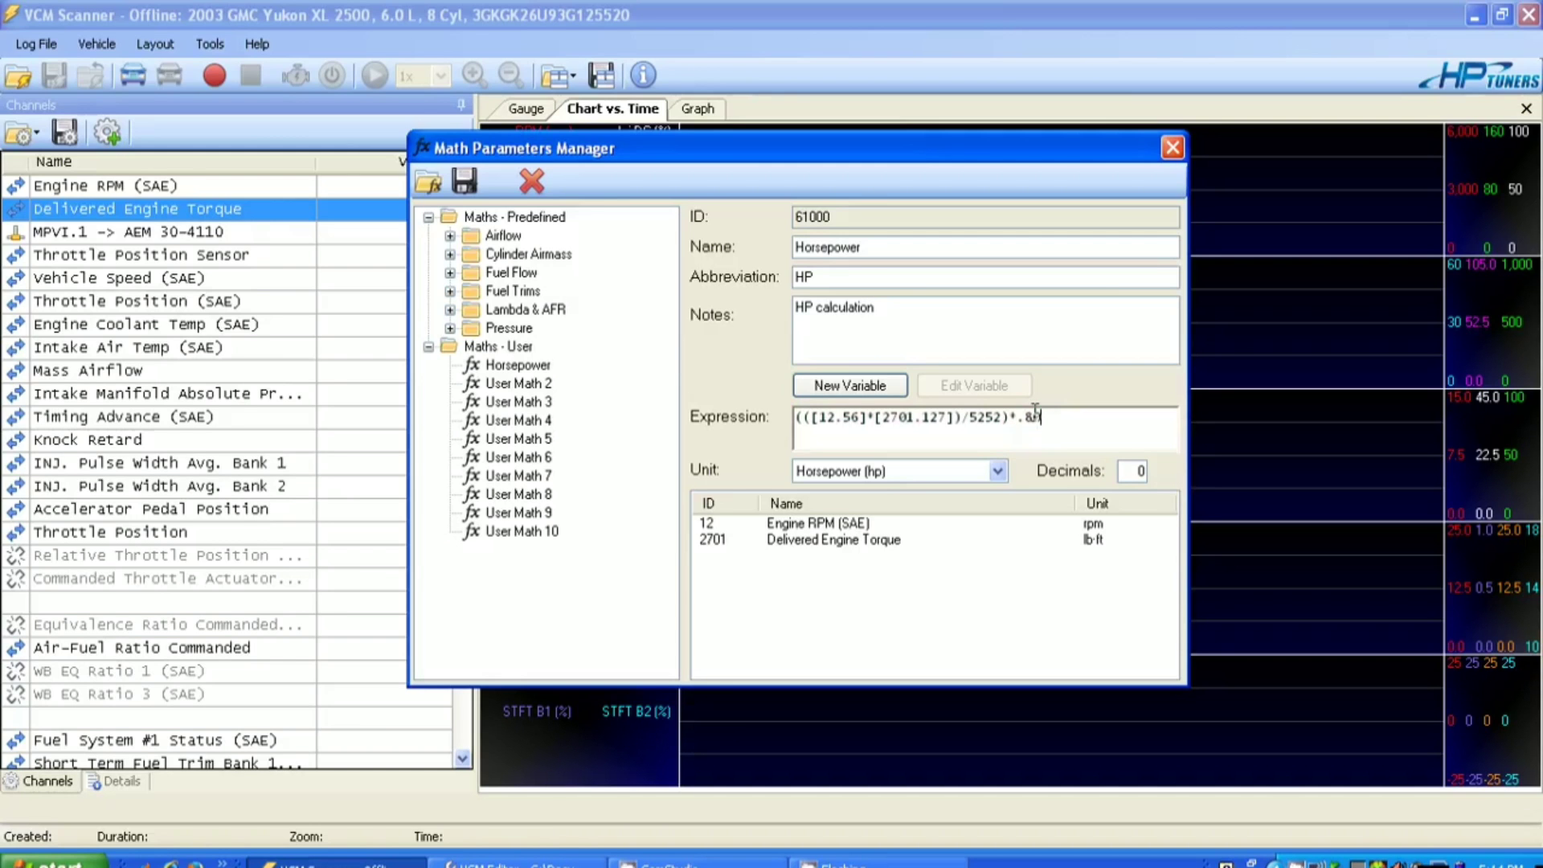
{"action": "key", "text": "BackSpace"}
{"action": "type", "text": "0"}
Step: Save the math parameter as Horsepower.xml, replacing the existing file, and close the manager
{"action": "left_click", "coordinate": [463, 182]}
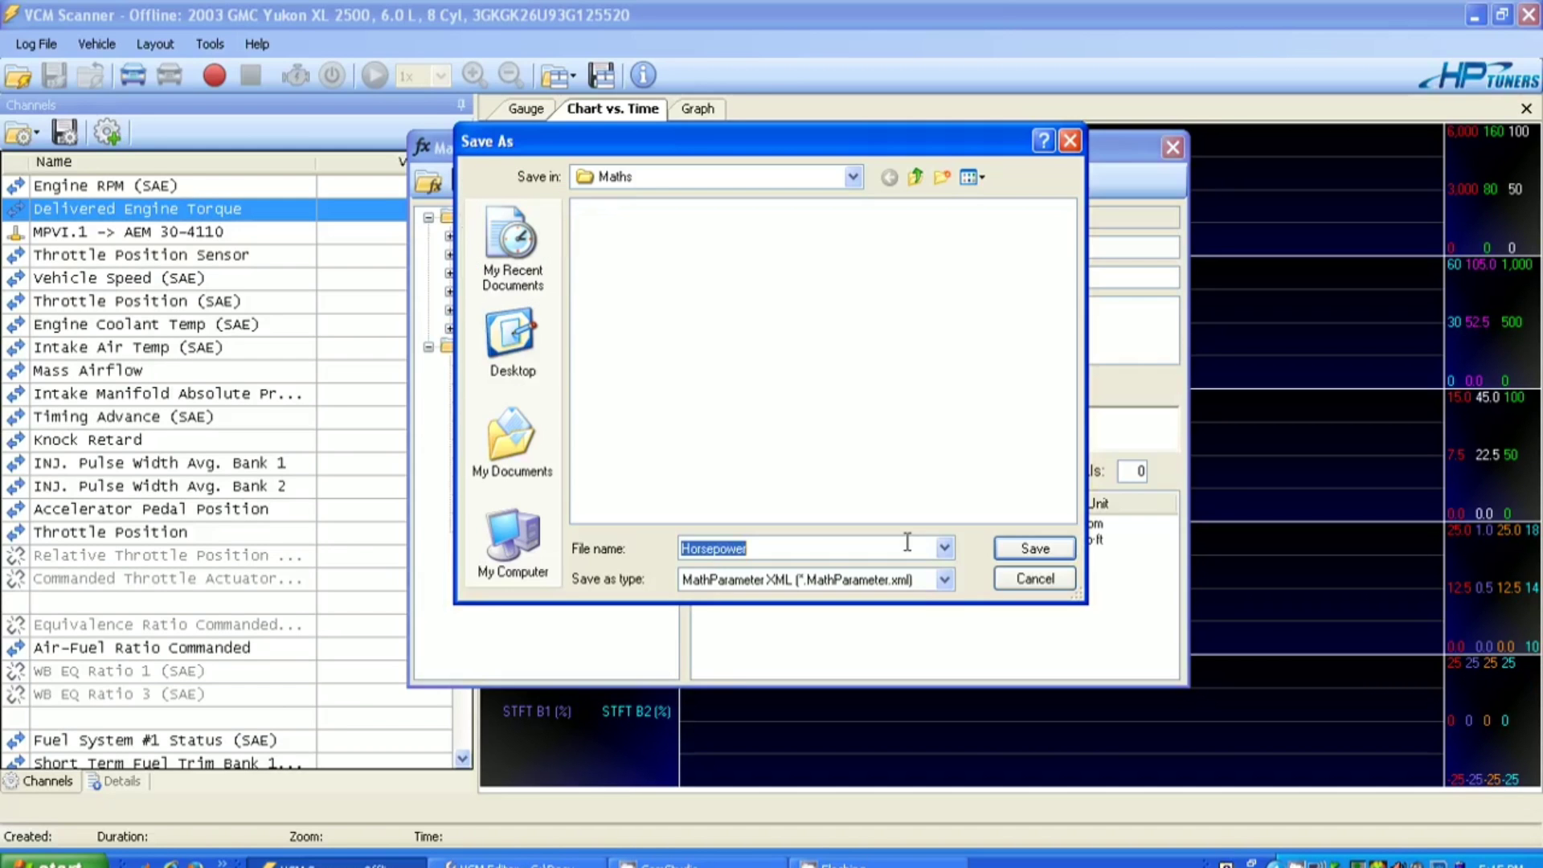
{"action": "left_click", "coordinate": [1004, 549]}
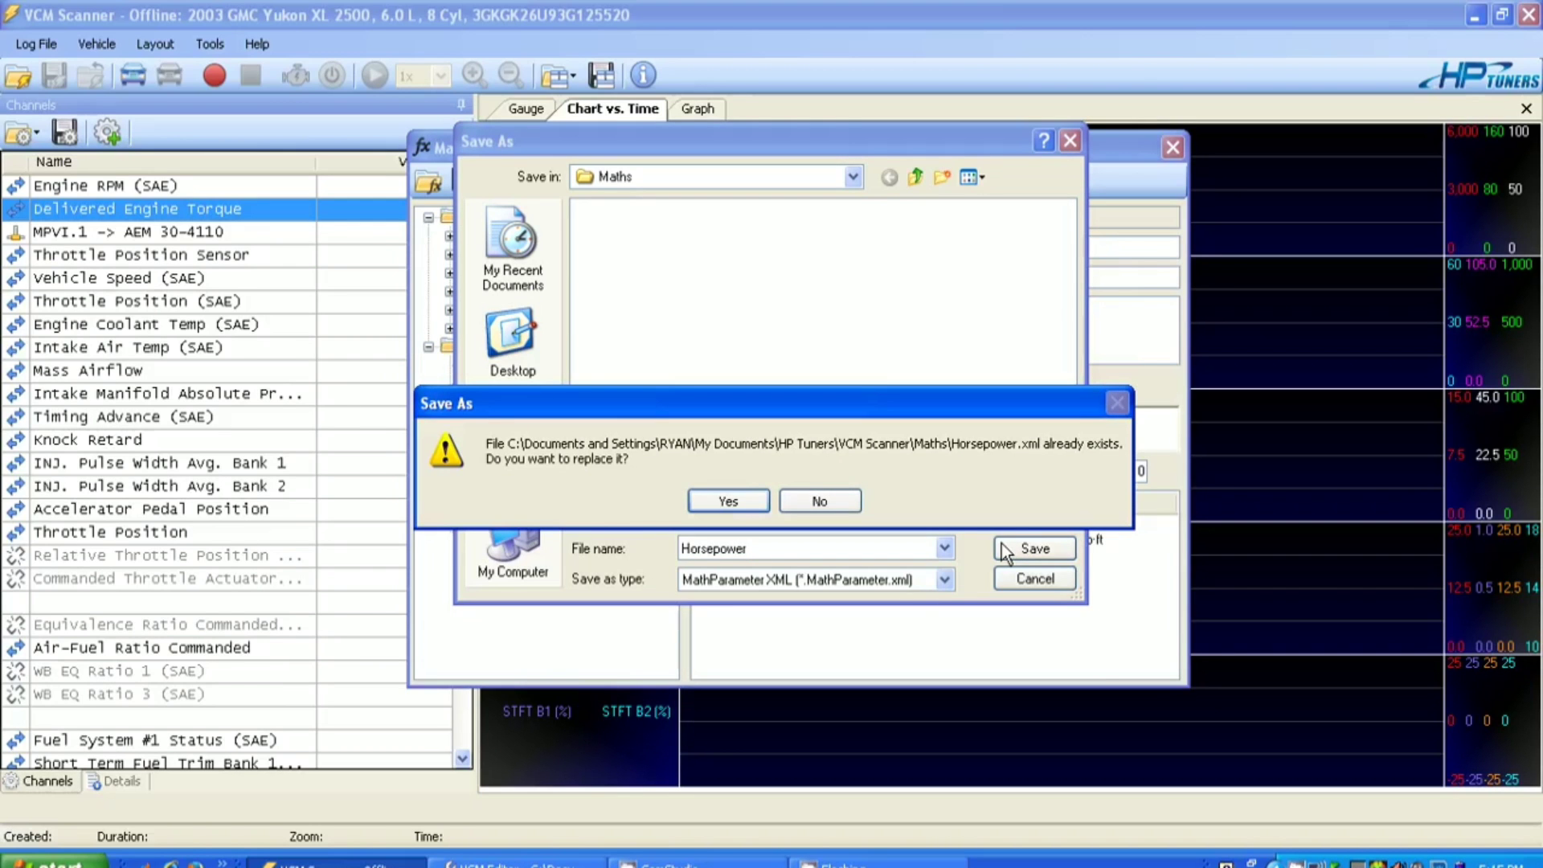
{"action": "left_click", "coordinate": [728, 501]}
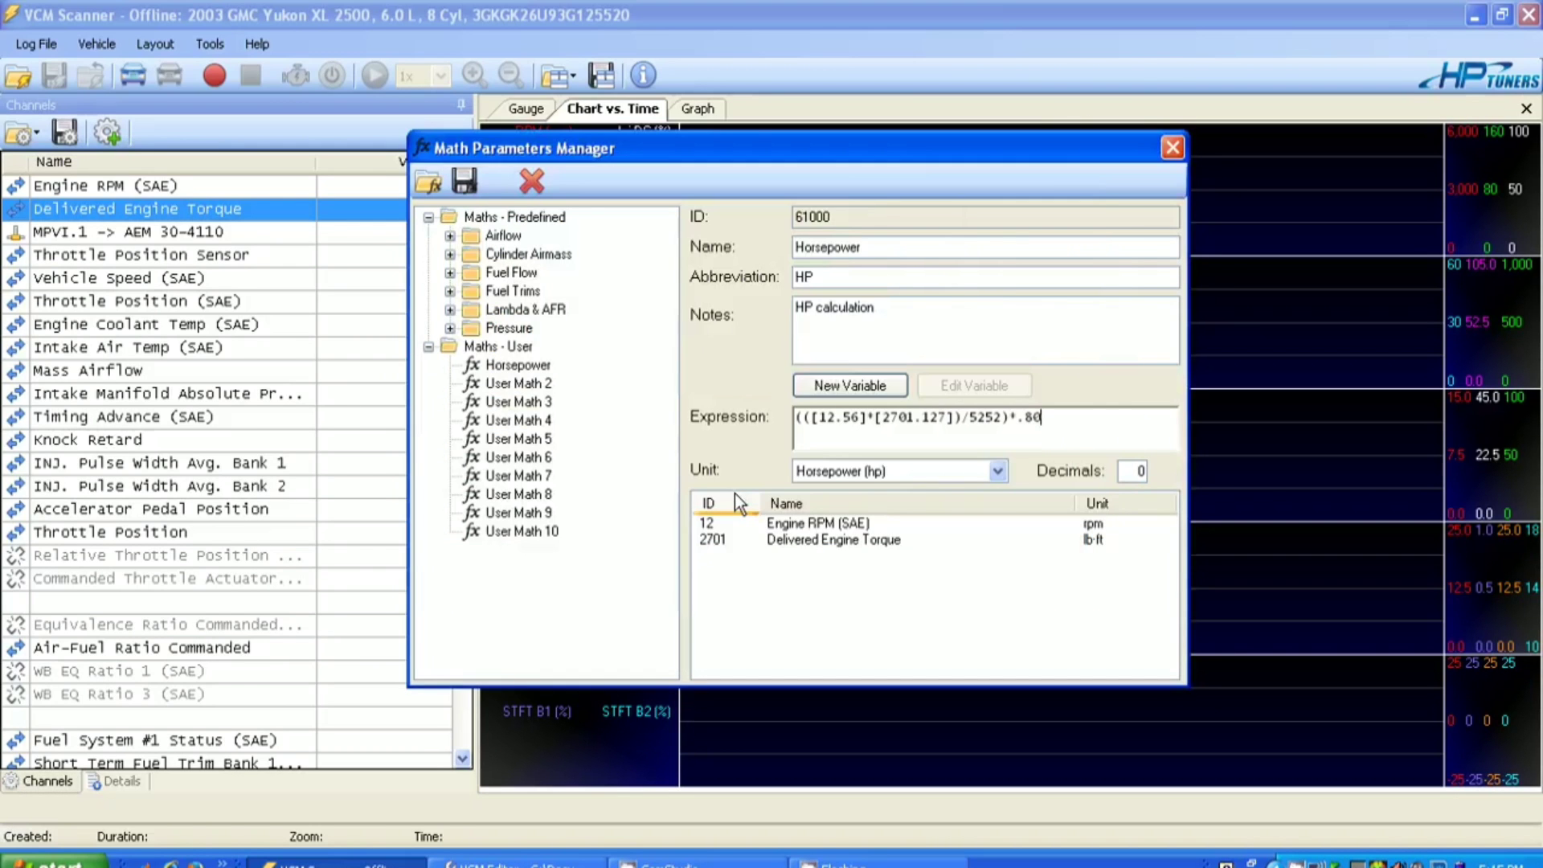
{"action": "left_click", "coordinate": [1171, 150]}
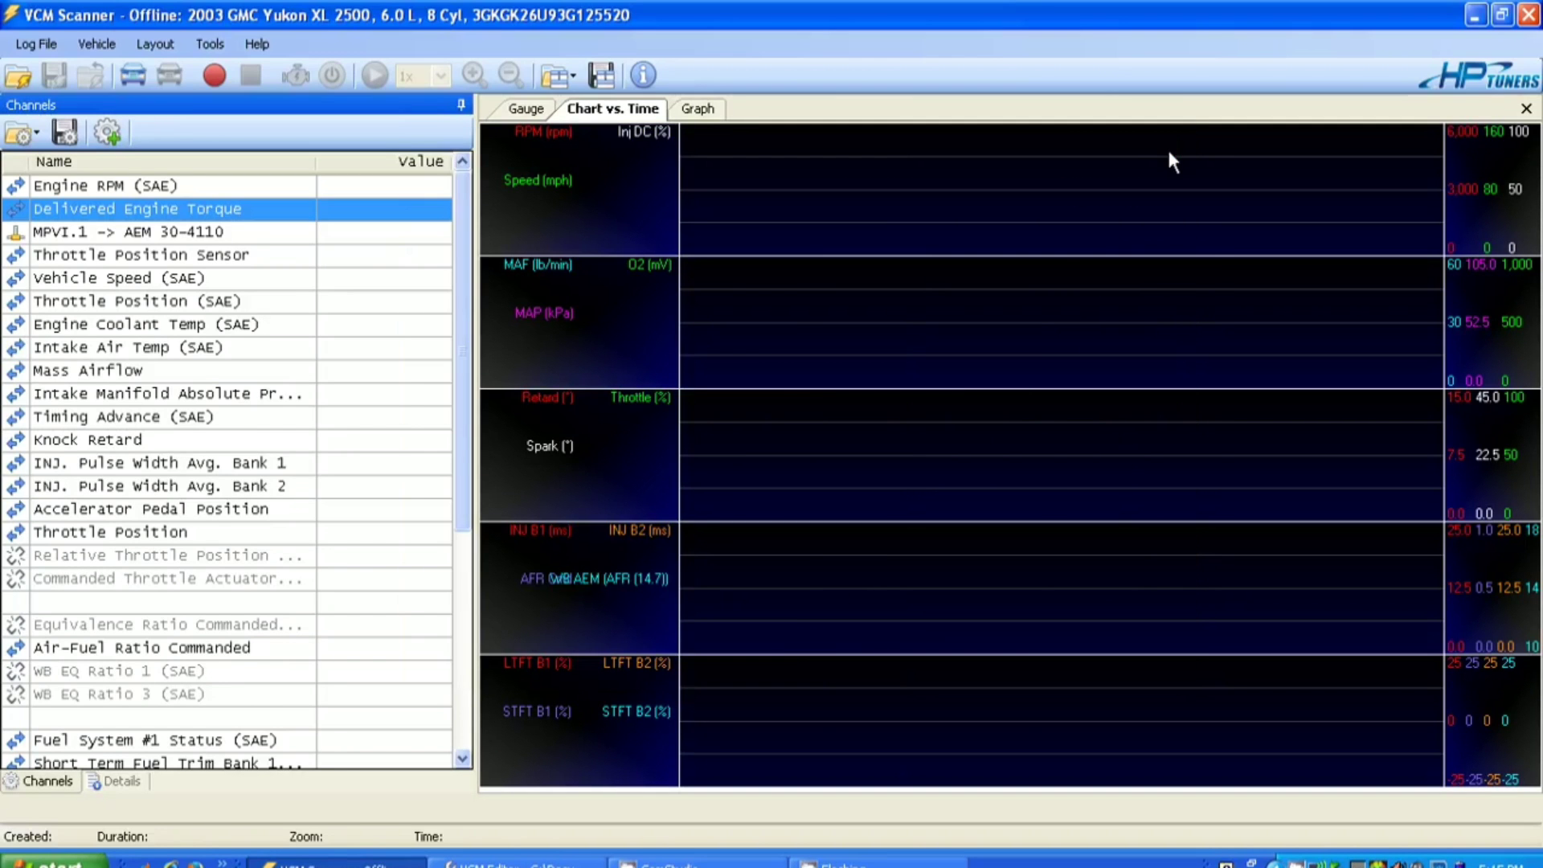
Step: In Charts Layout, add a Group 1 series plotting Maths > User Defined > Horsepower
{"action": "right_click", "coordinate": [637, 211]}
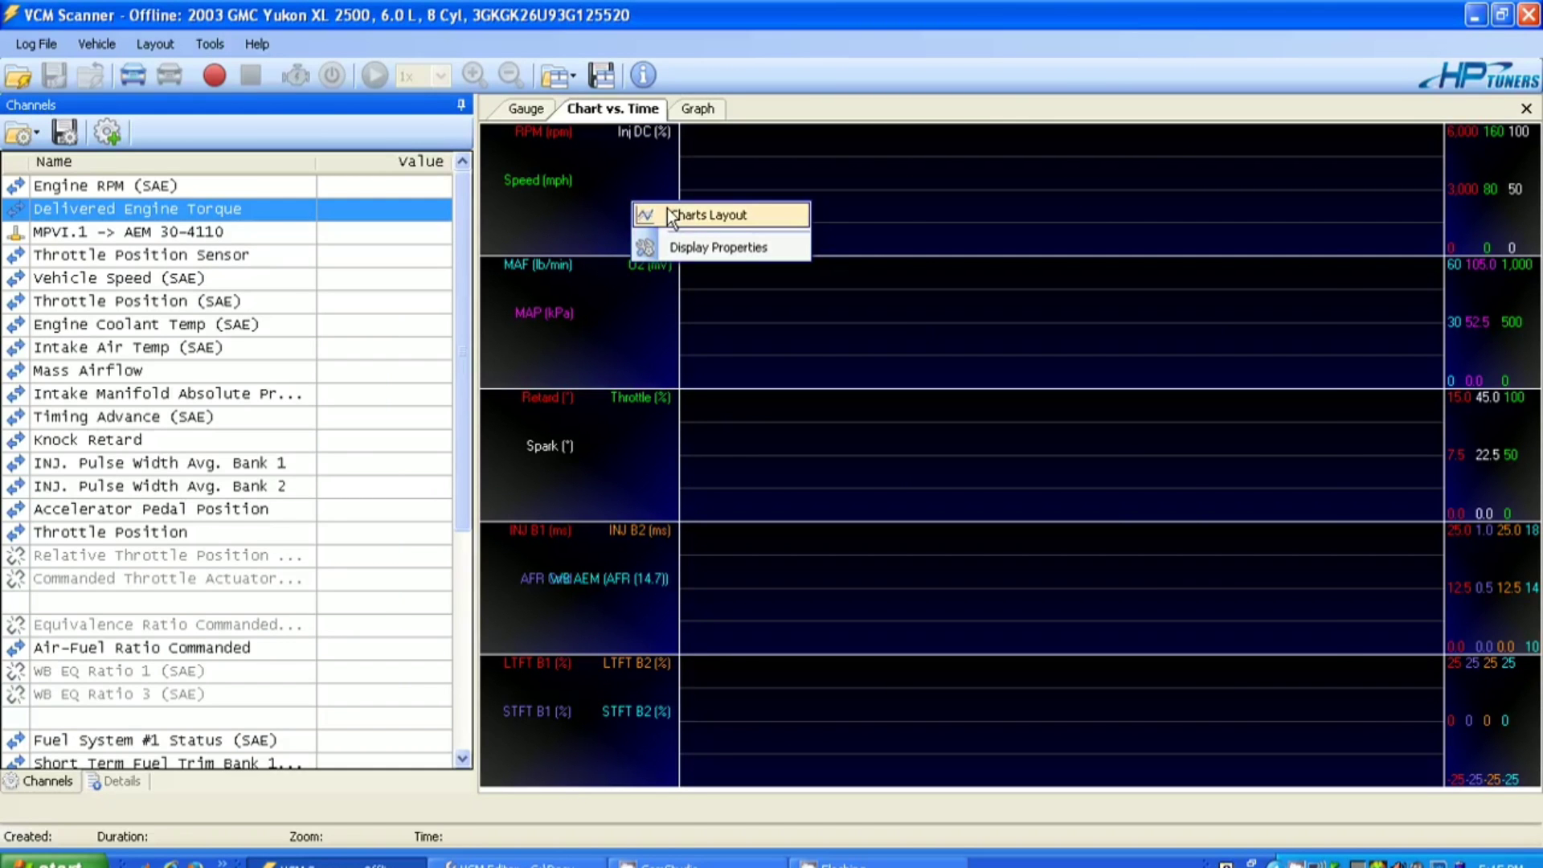
{"action": "left_click", "coordinate": [668, 215]}
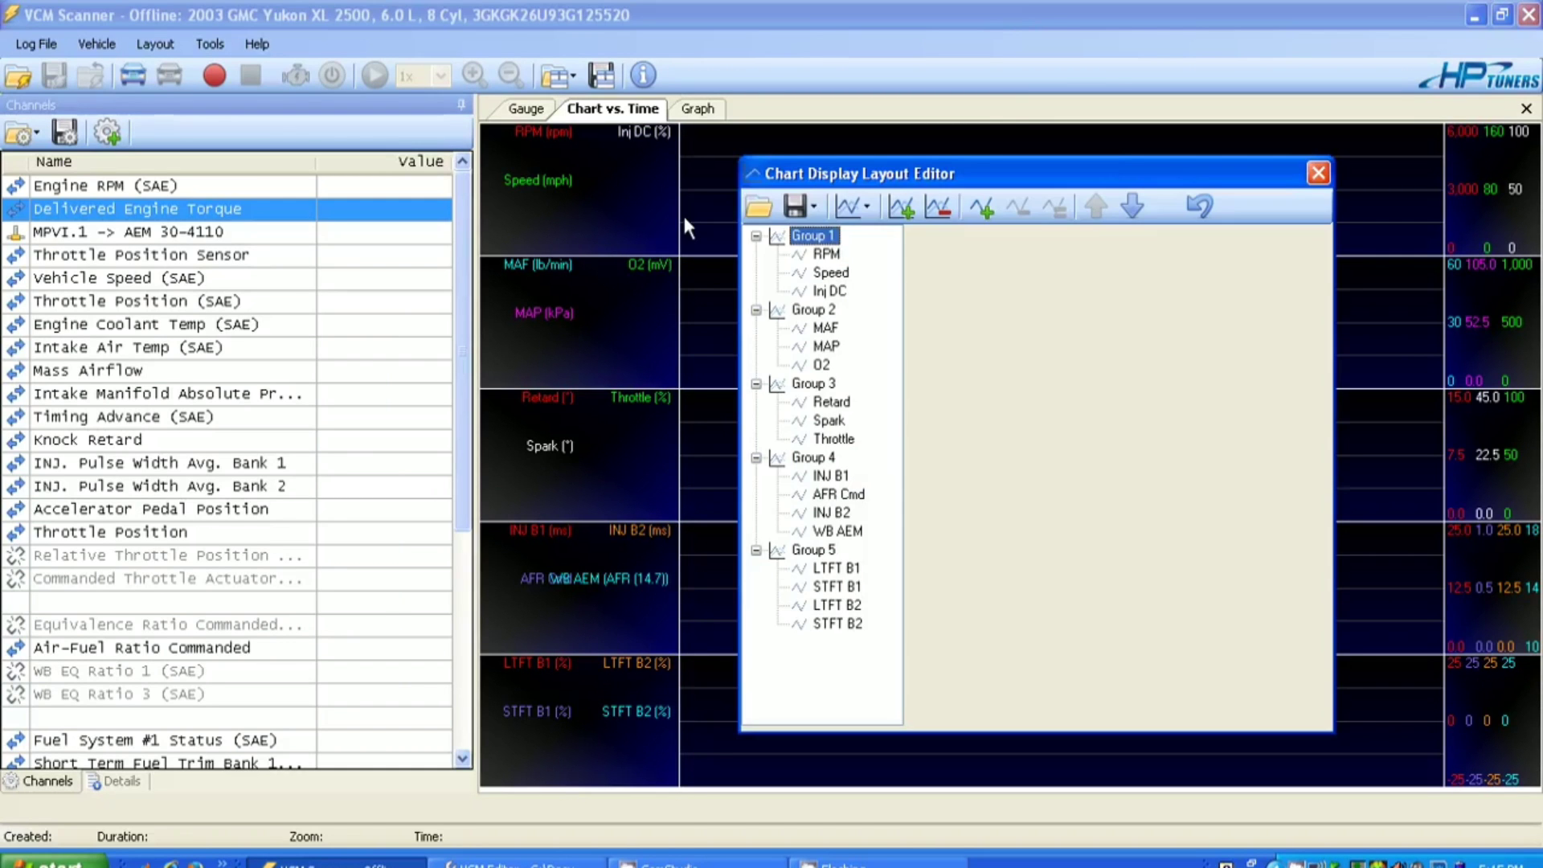
{"action": "left_click", "coordinate": [832, 291]}
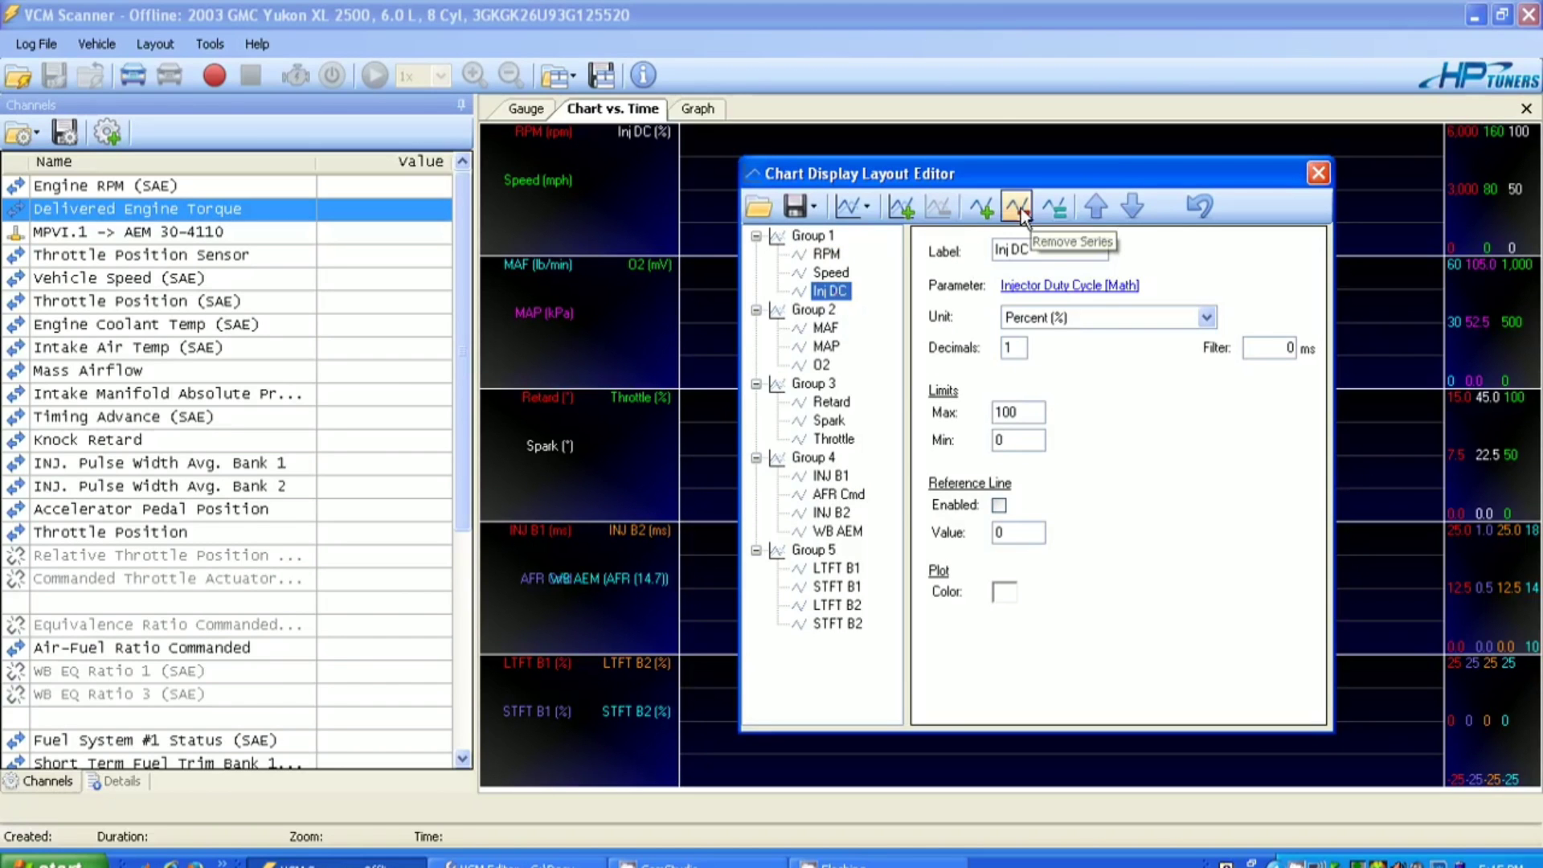
{"action": "left_click", "coordinate": [980, 208]}
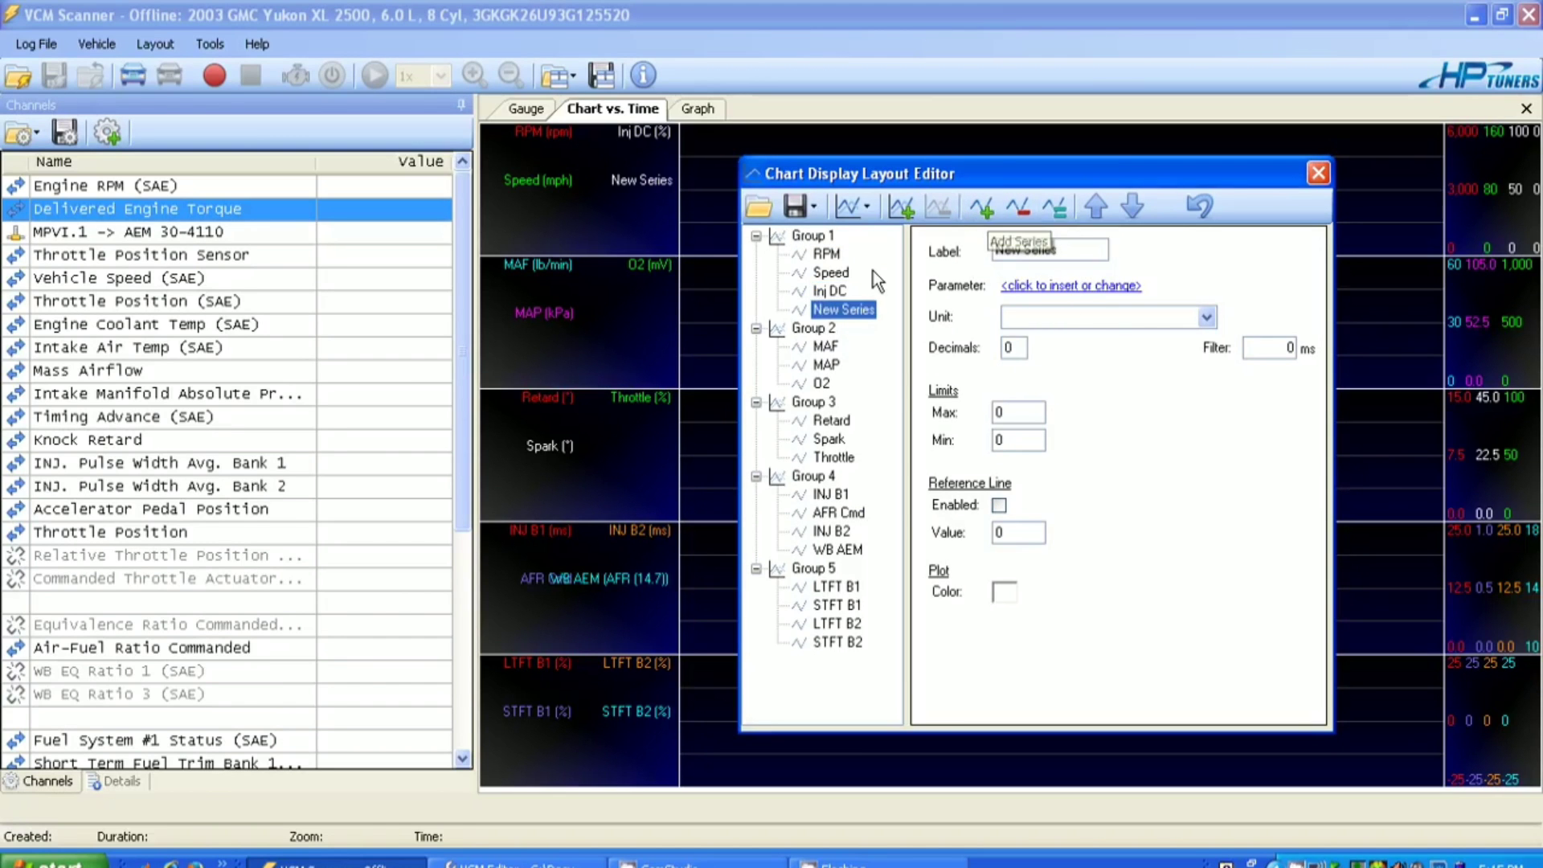
{"action": "left_click", "coordinate": [1052, 286]}
{"action": "scroll", "coordinate": [1391, 465], "scroll_direction": "down", "scroll_amount": 2}
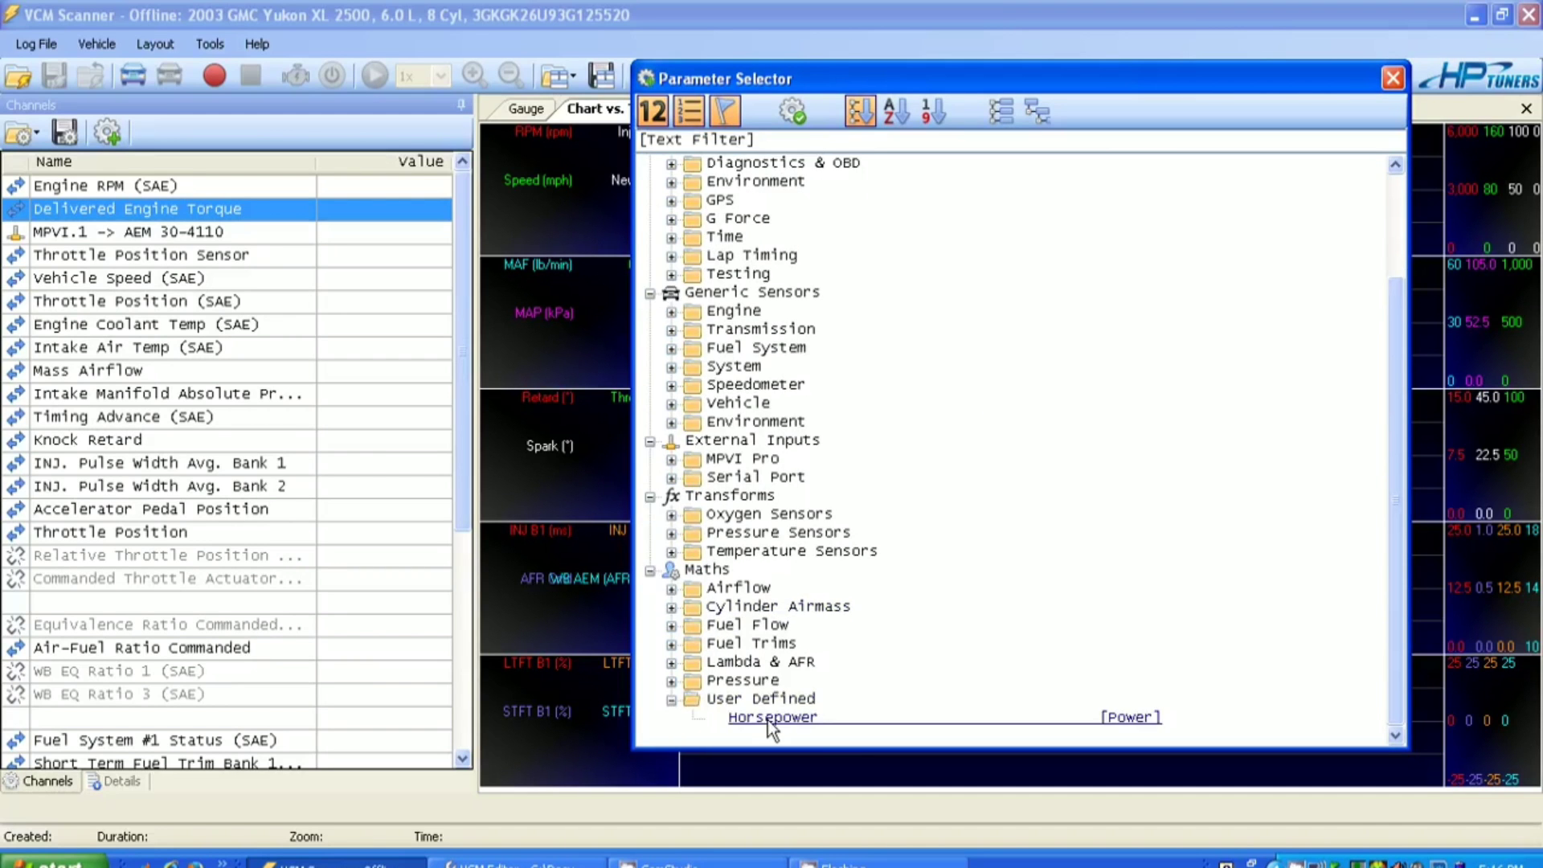
{"action": "double_click", "coordinate": [768, 718]}
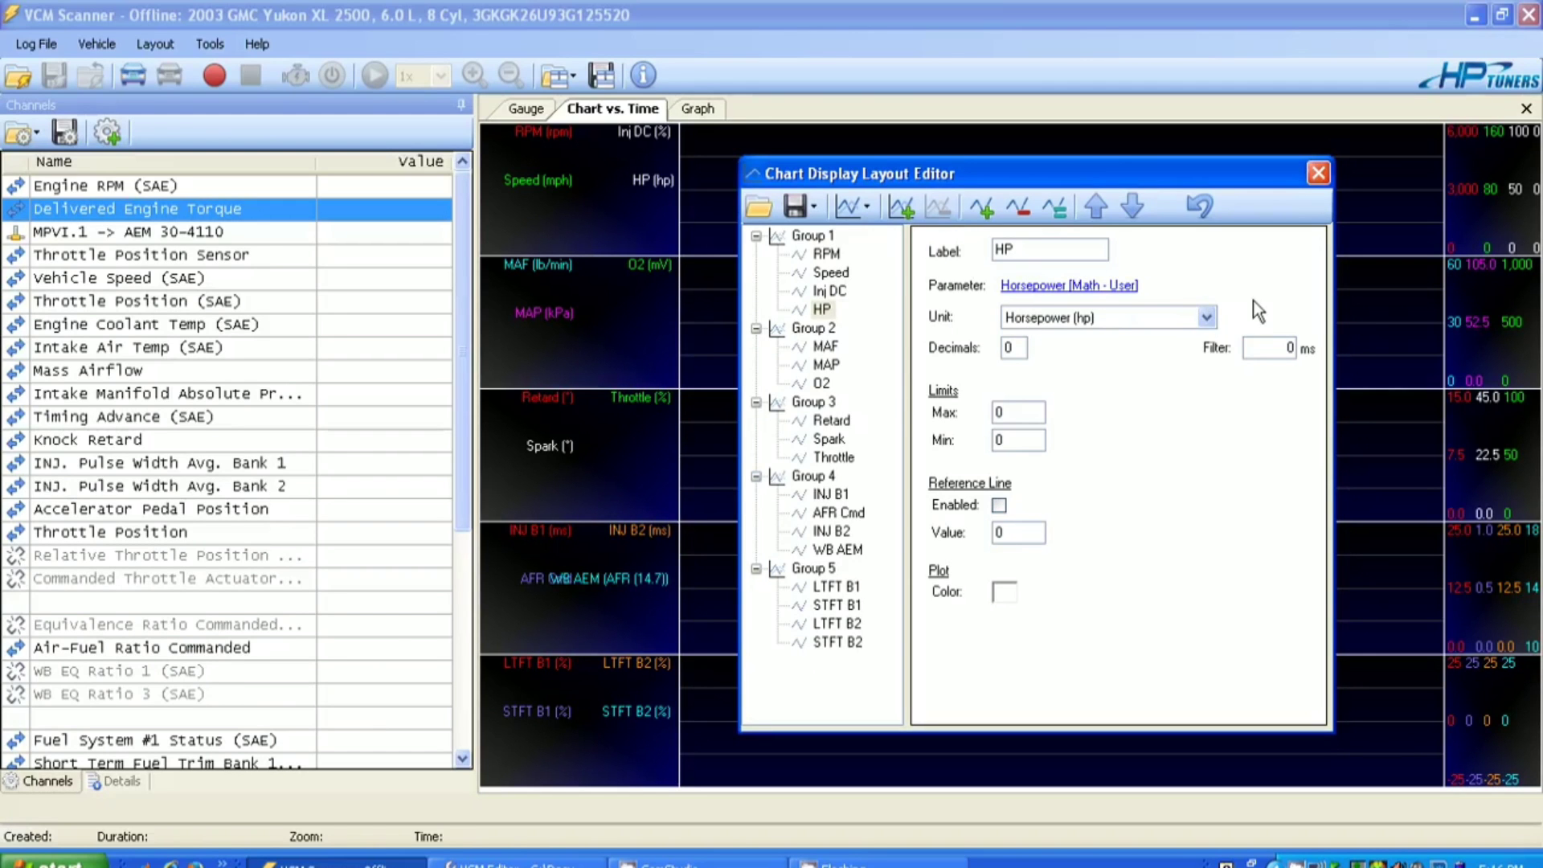
Step: Reopen the chart layout editor and select the HP series in Group 1
{"action": "left_click", "coordinate": [1317, 175]}
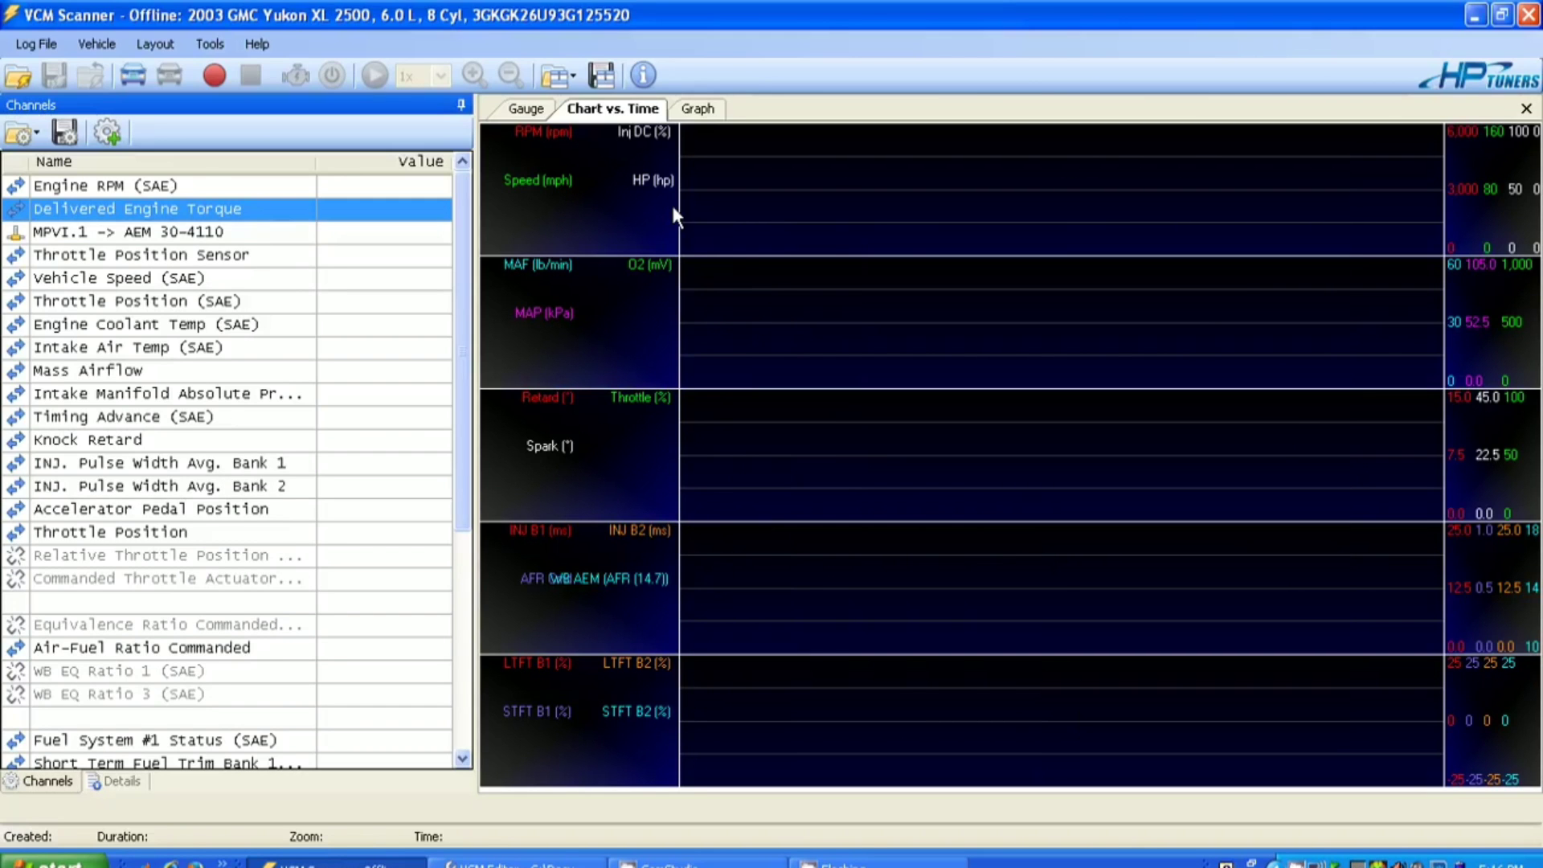
{"action": "right_click", "coordinate": [672, 203]}
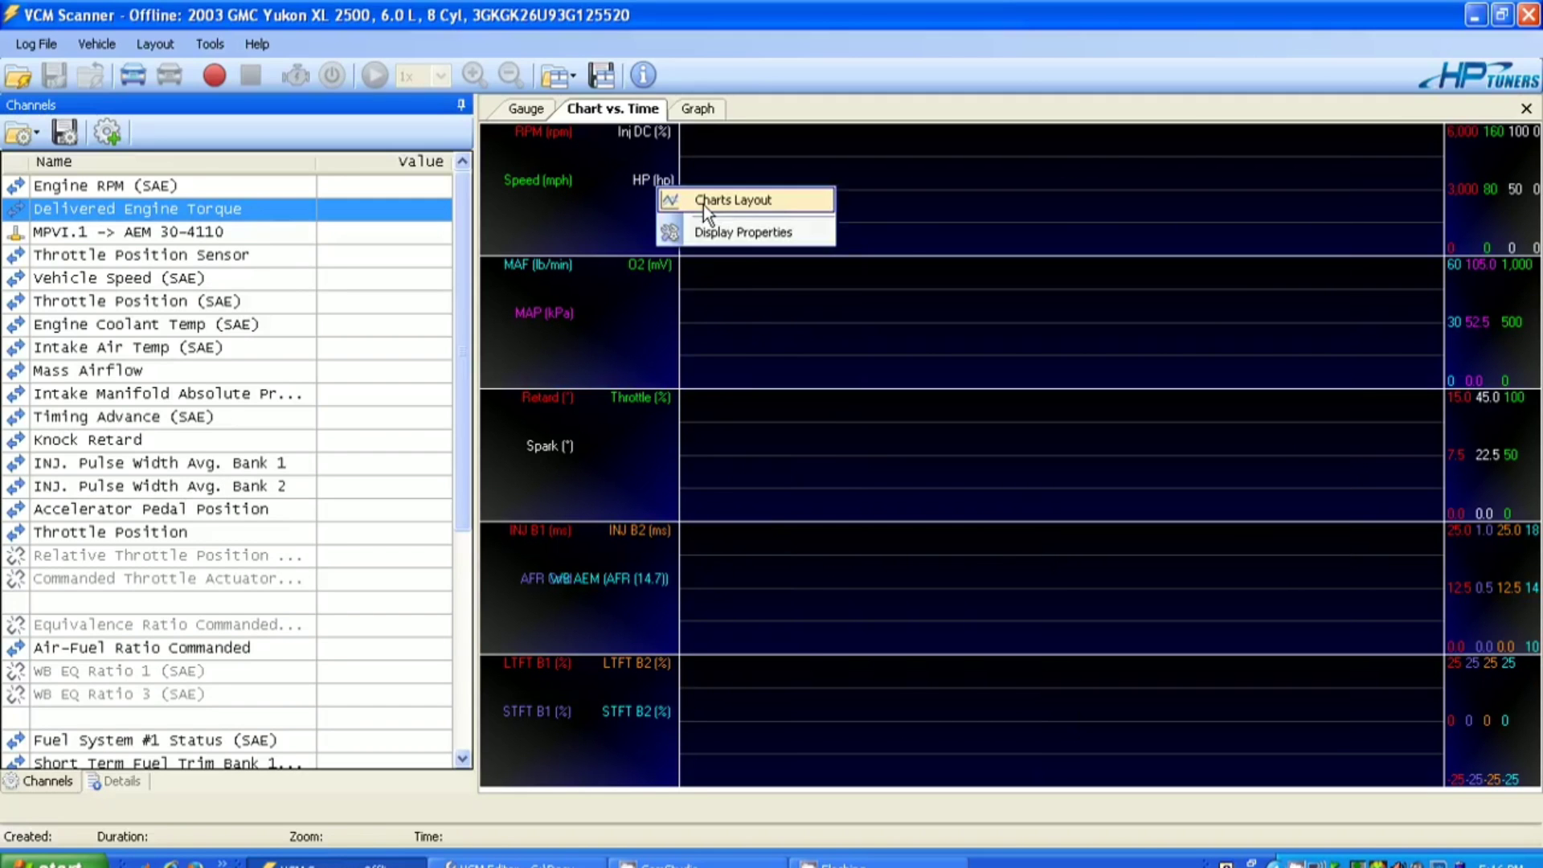
{"action": "left_click", "coordinate": [704, 207]}
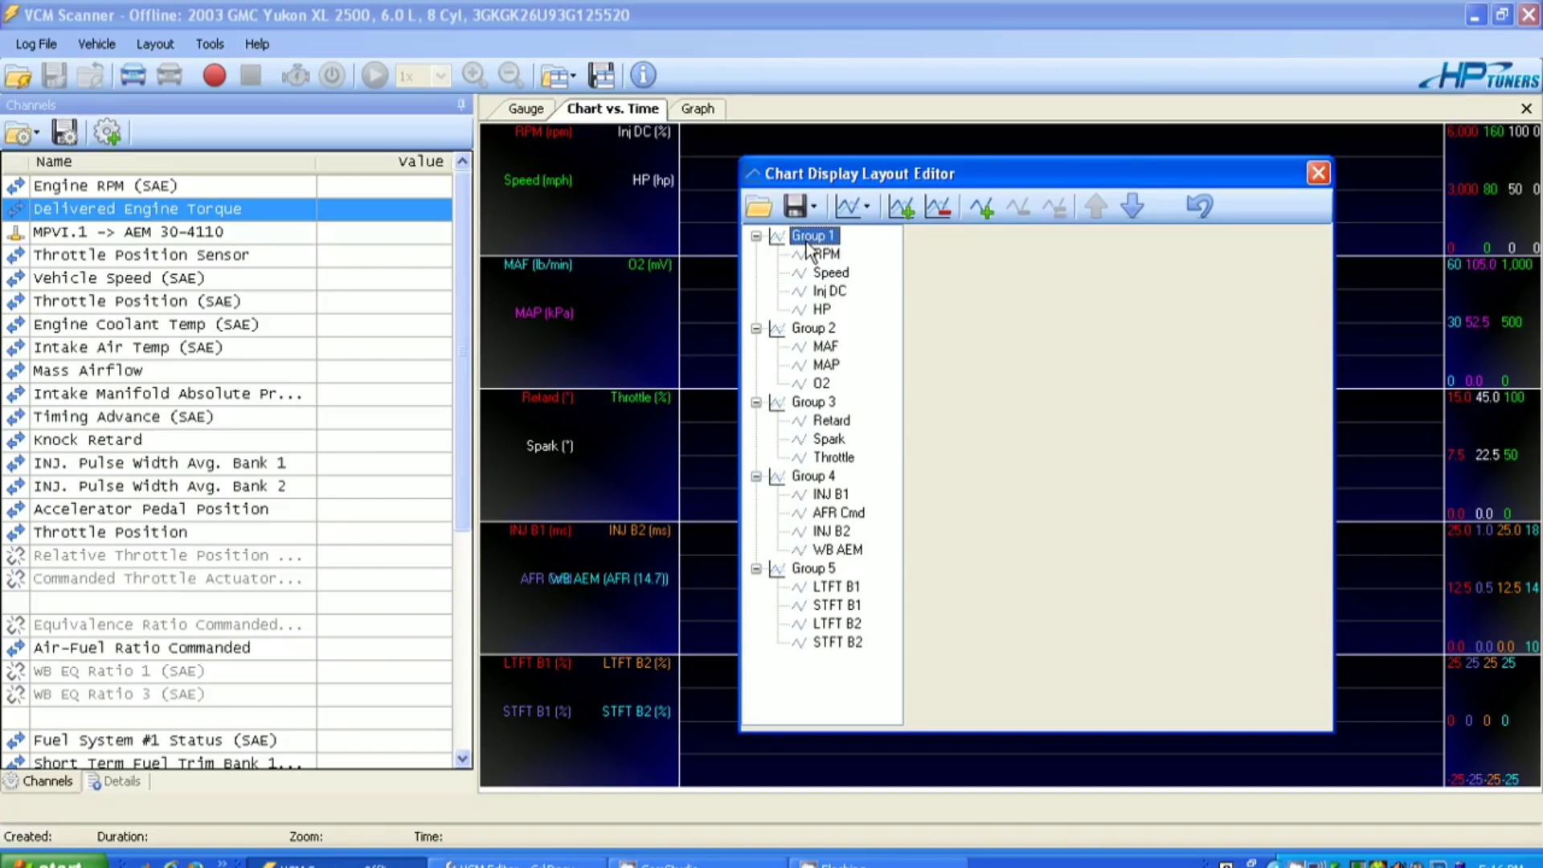
{"action": "left_click", "coordinate": [821, 309]}
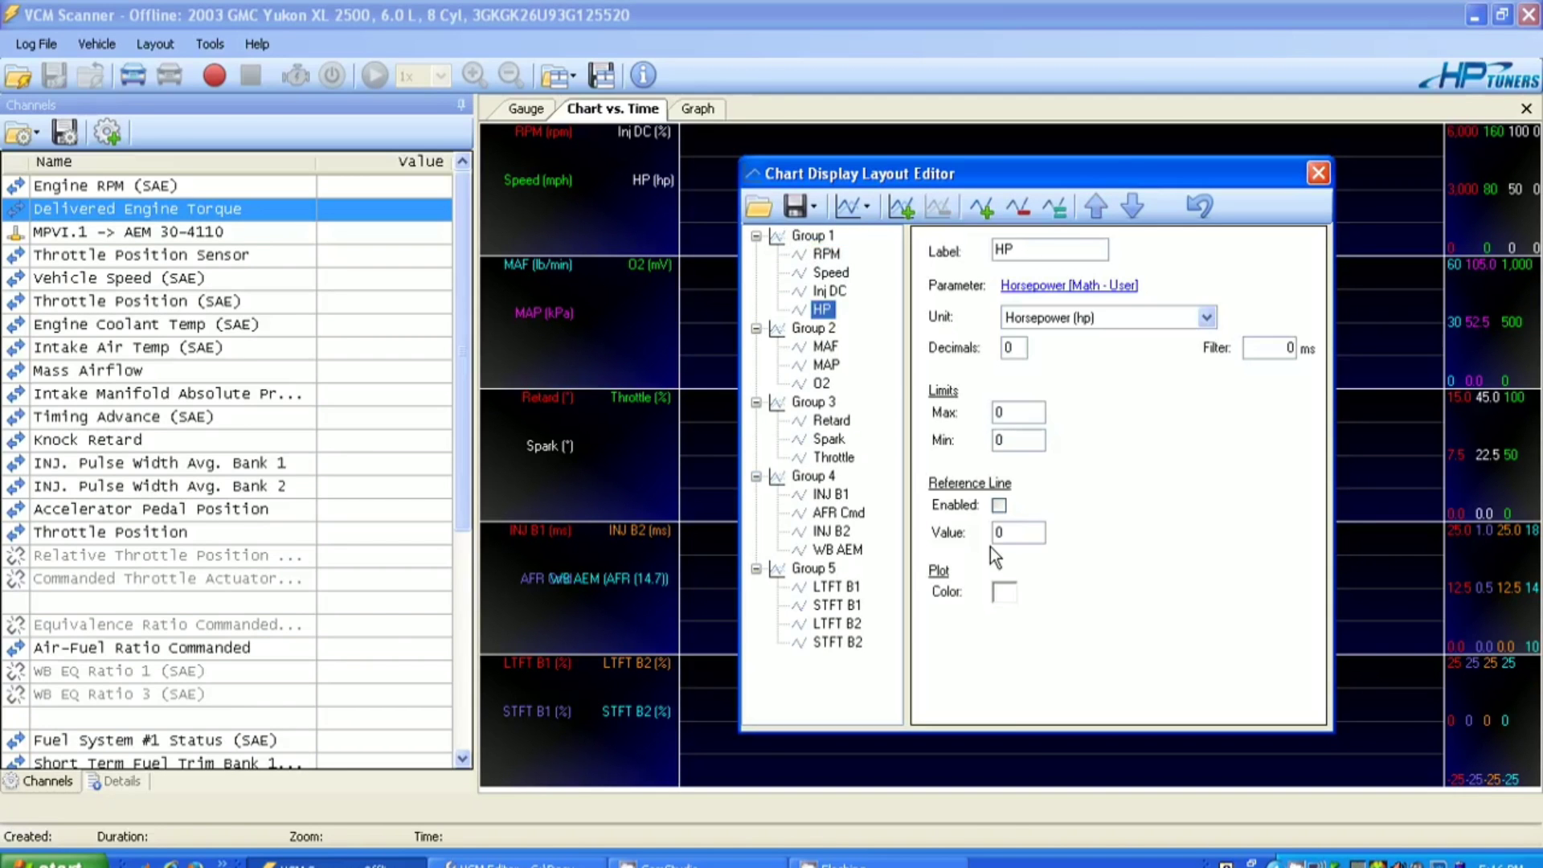
Step: Set the HP series plot colour to cyan and close the layout editor
{"action": "left_click", "coordinate": [1010, 594]}
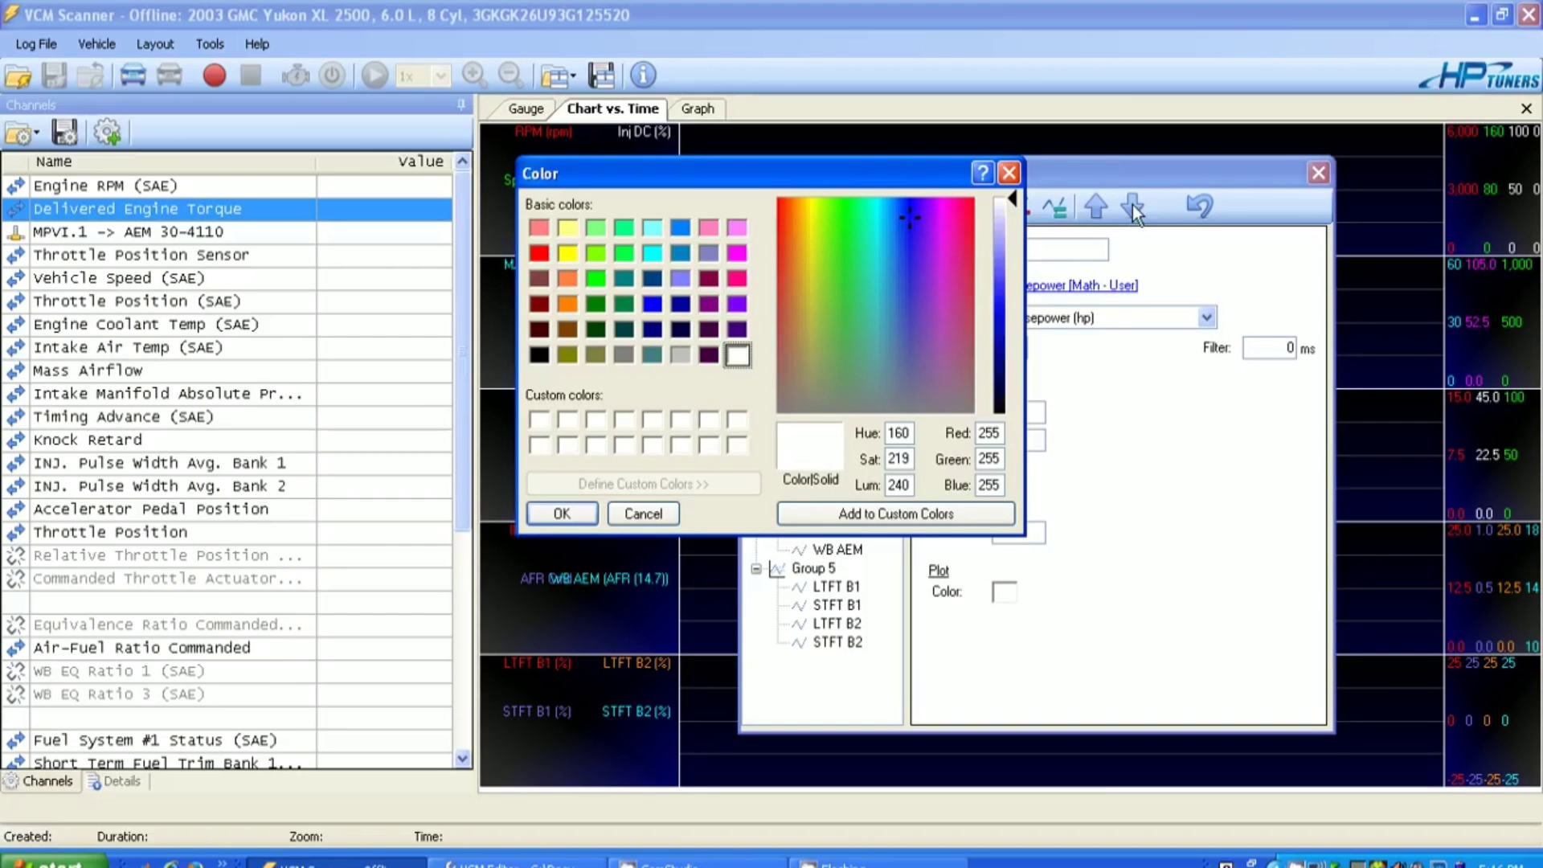
{"action": "key", "text": "Escape"}
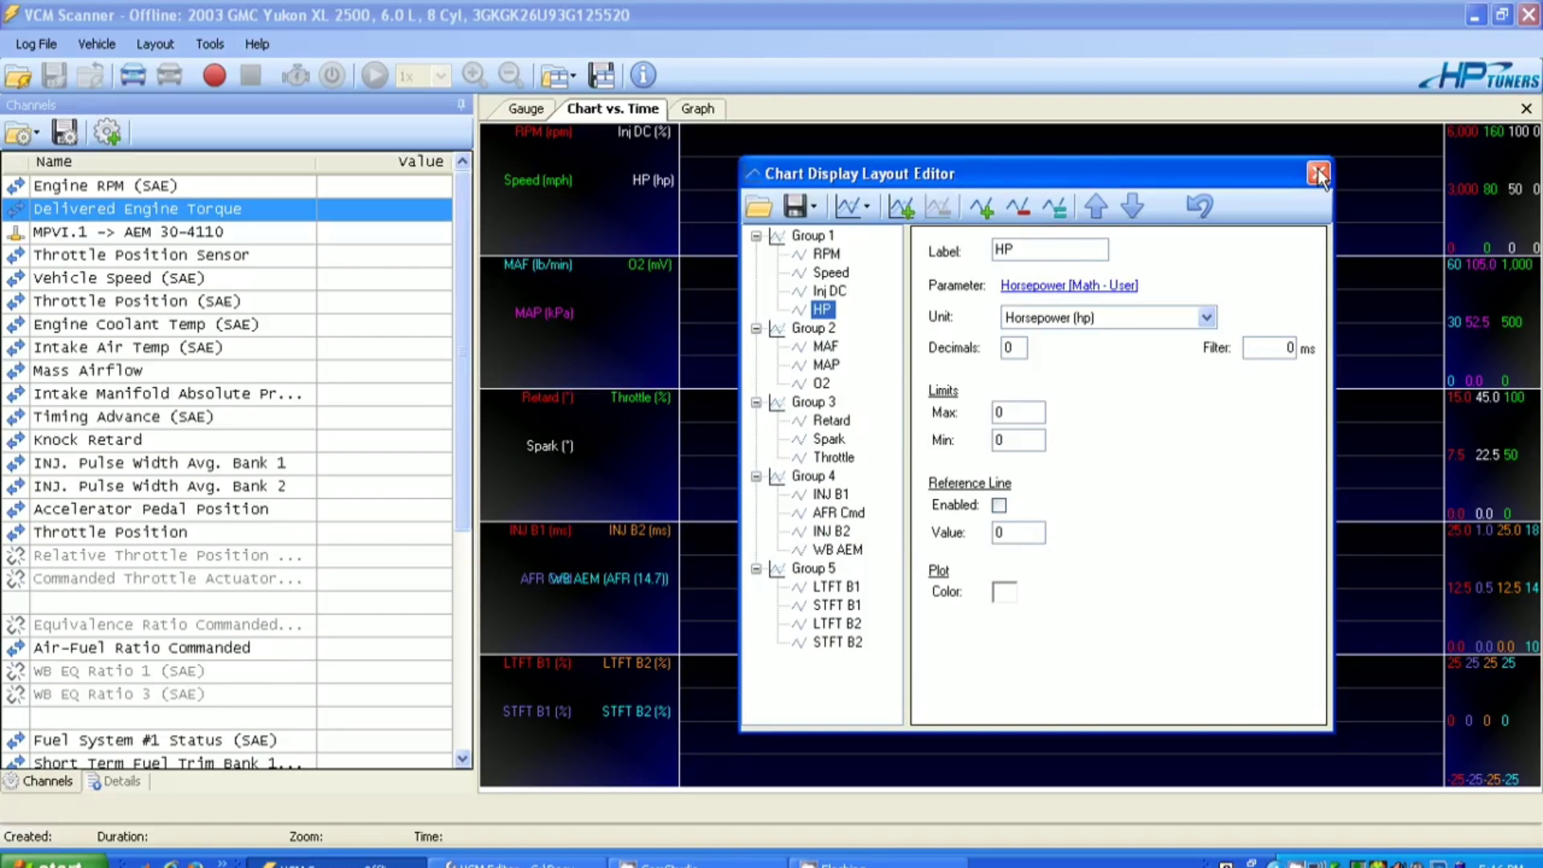
{"action": "left_click", "coordinate": [1004, 594]}
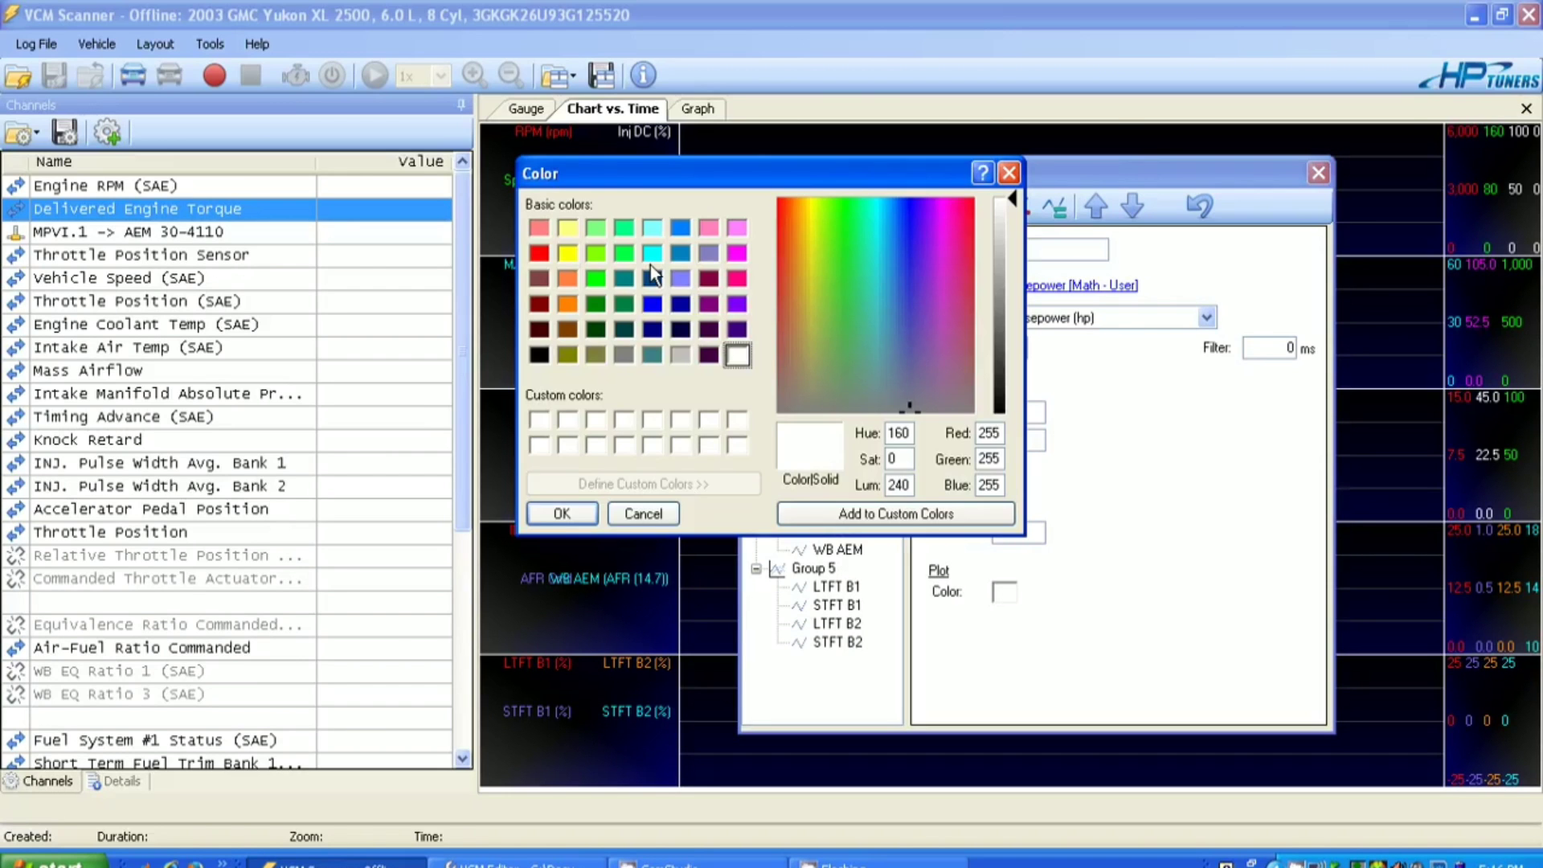
{"action": "left_click", "coordinate": [650, 256]}
{"action": "key", "text": "Escape"}
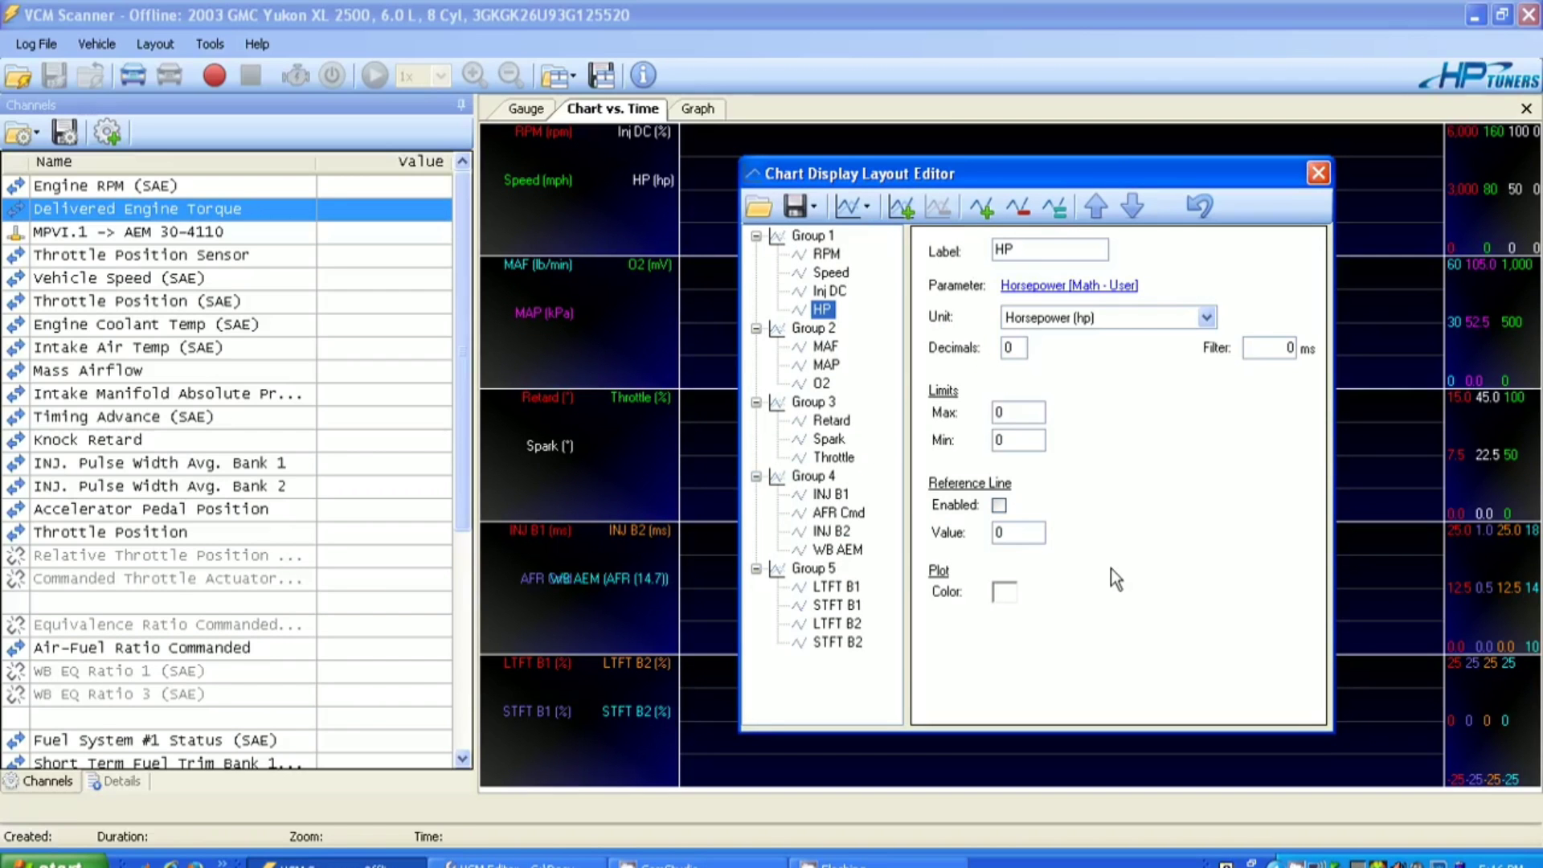
{"action": "left_click", "coordinate": [1002, 593]}
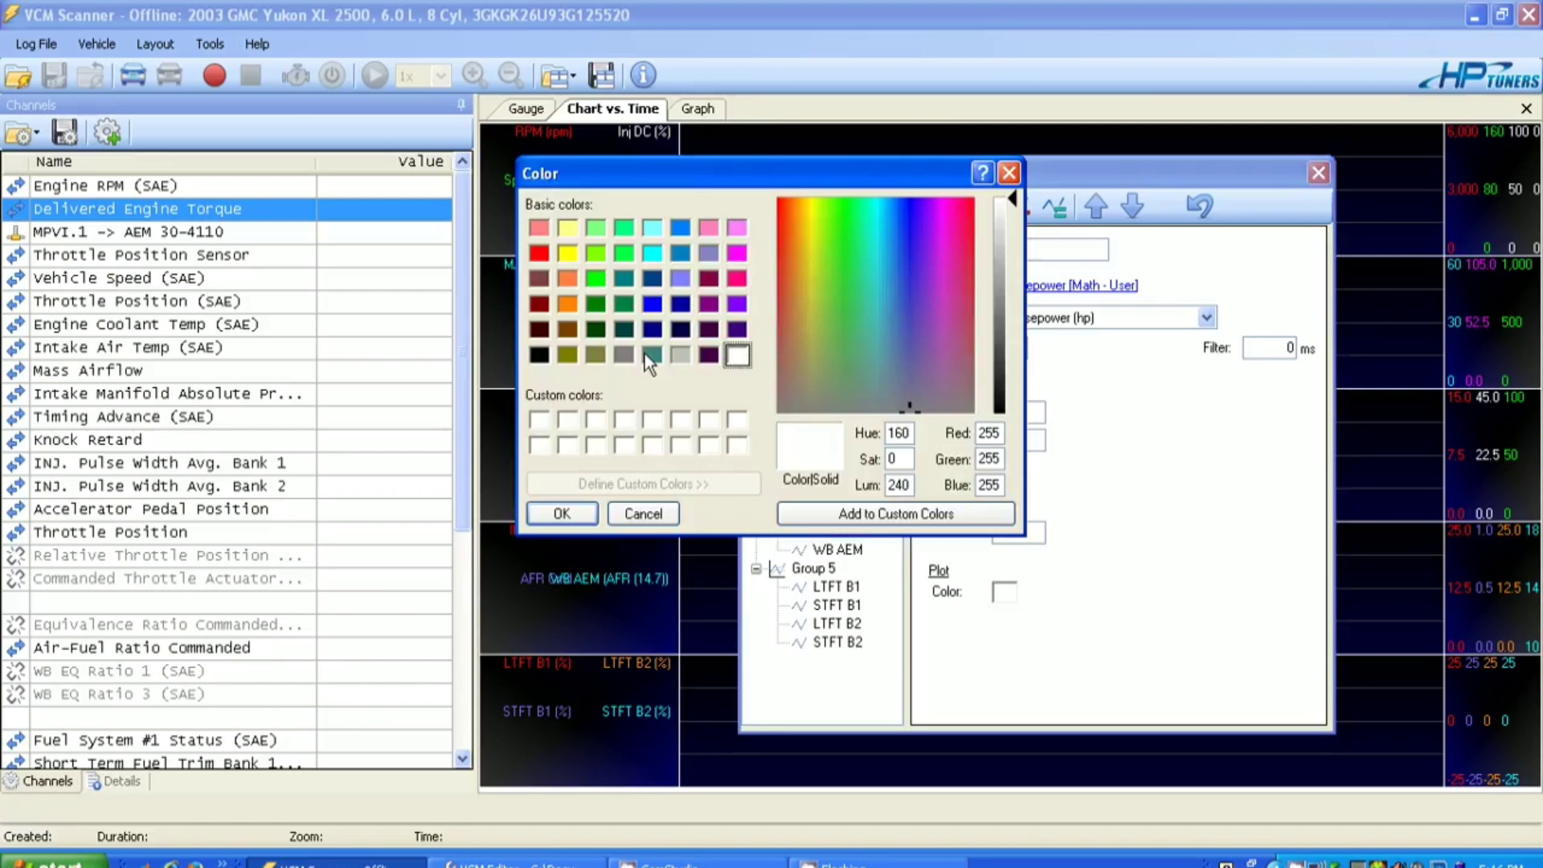
{"action": "left_click", "coordinate": [652, 253]}
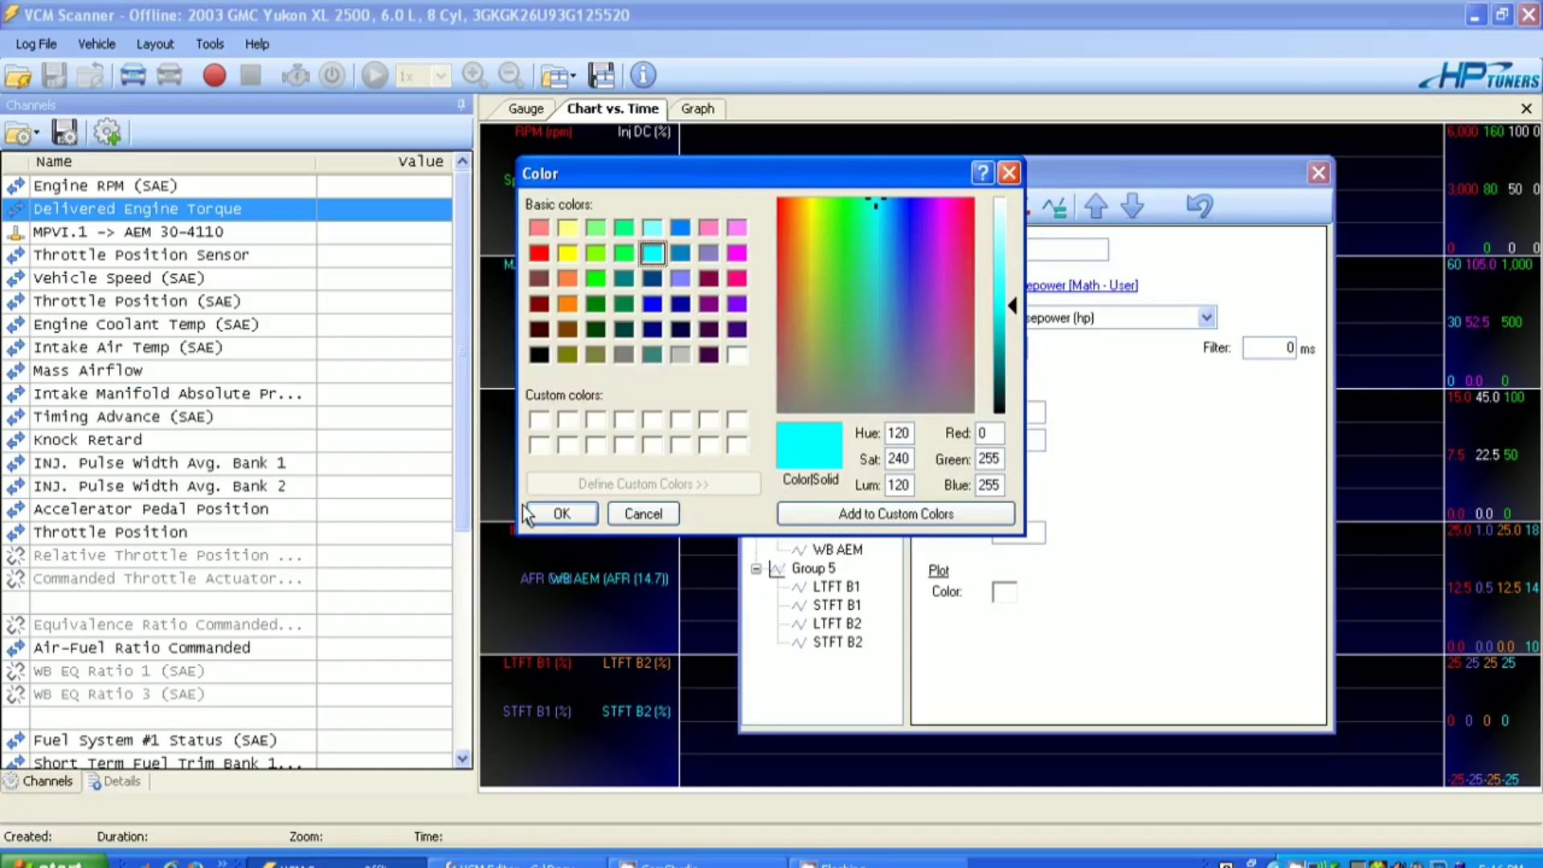
{"action": "left_click", "coordinate": [527, 513]}
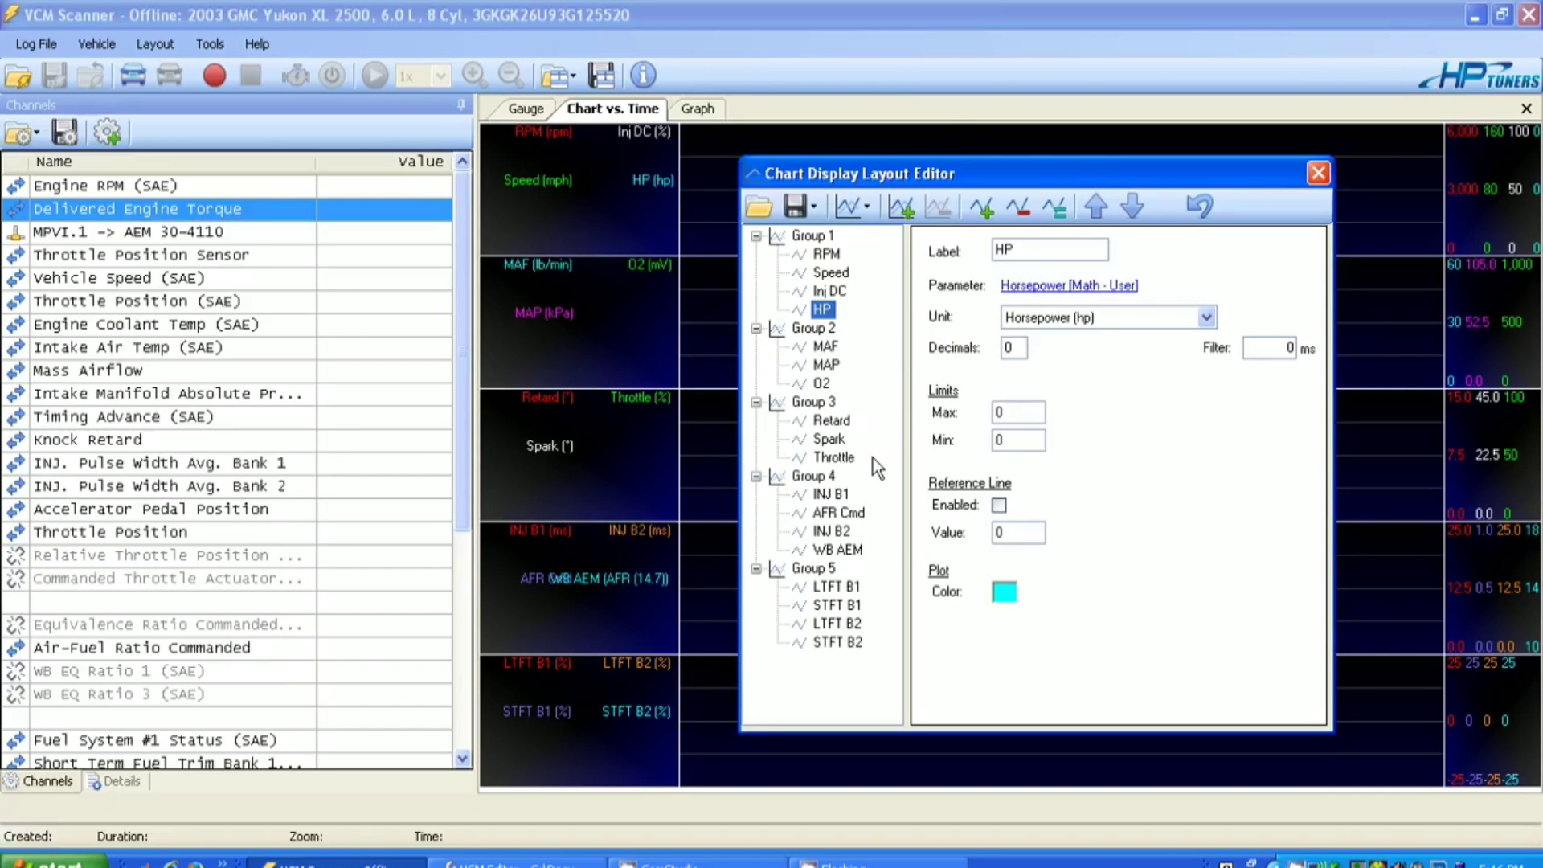
{"action": "key", "text": "Escape"}
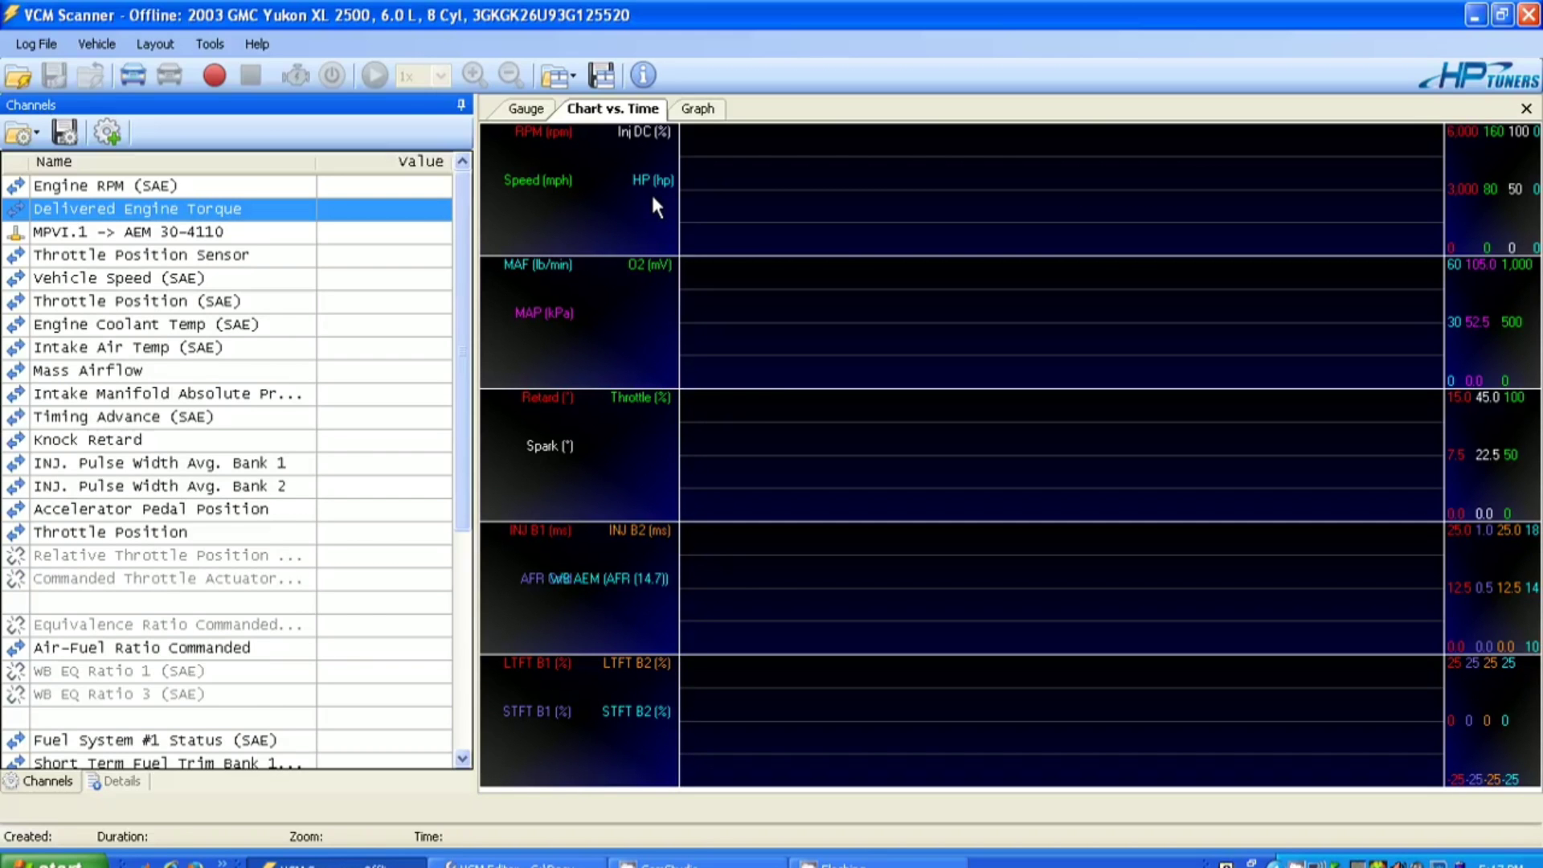
Step: Start recording to connect to the truck and log the run
{"action": "left_click", "coordinate": [215, 77]}
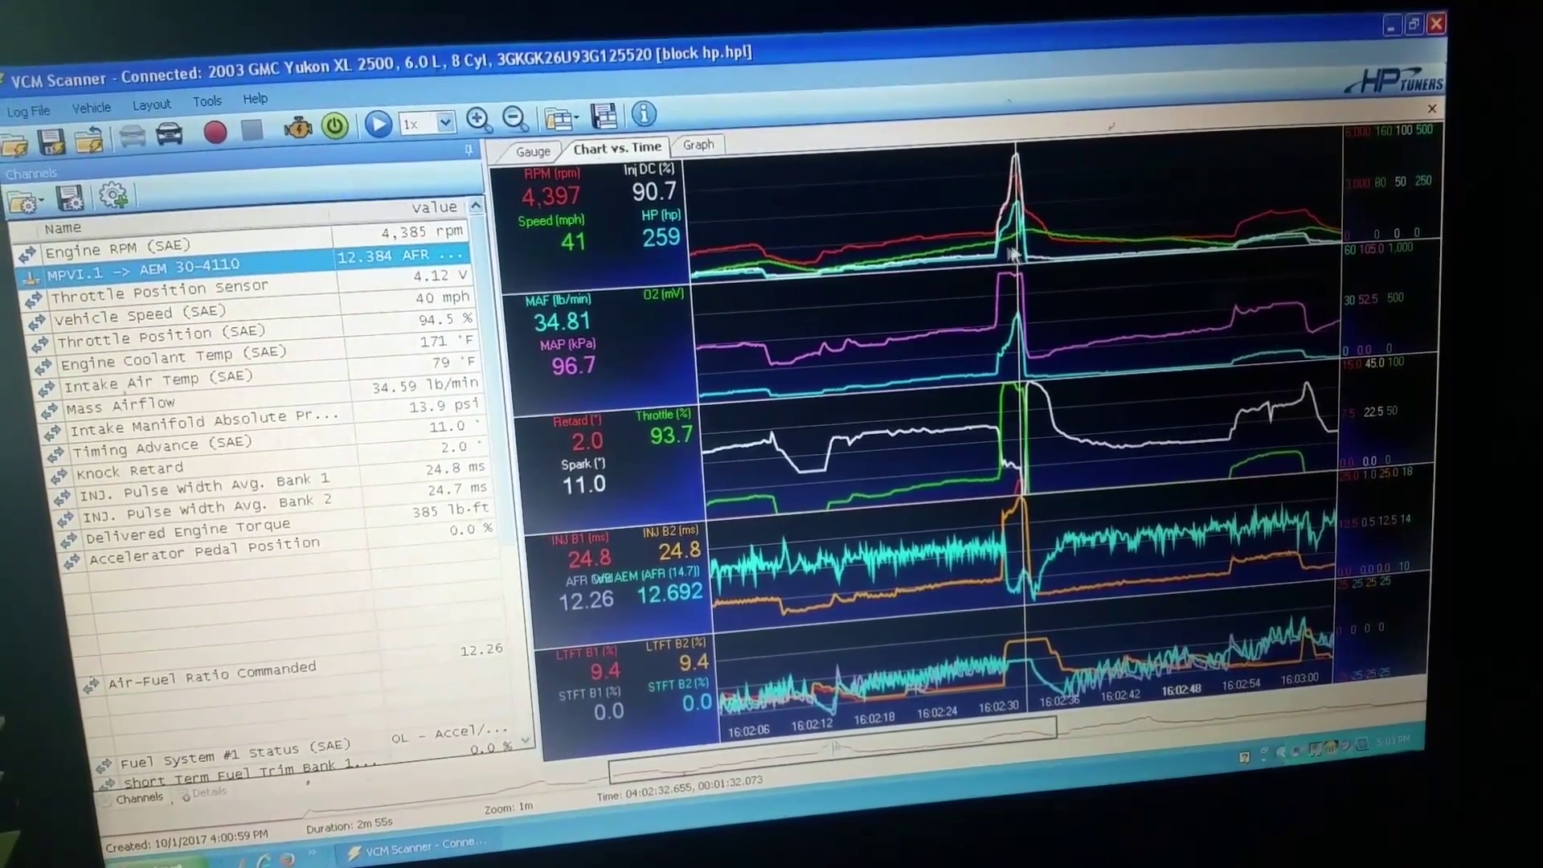
Step: Nudge the time cursor back and forth around the HP spike to read the surrounding values
{"action": "left_click_drag", "start_coordinate": [1014, 254], "coordinate": [1010, 254]}
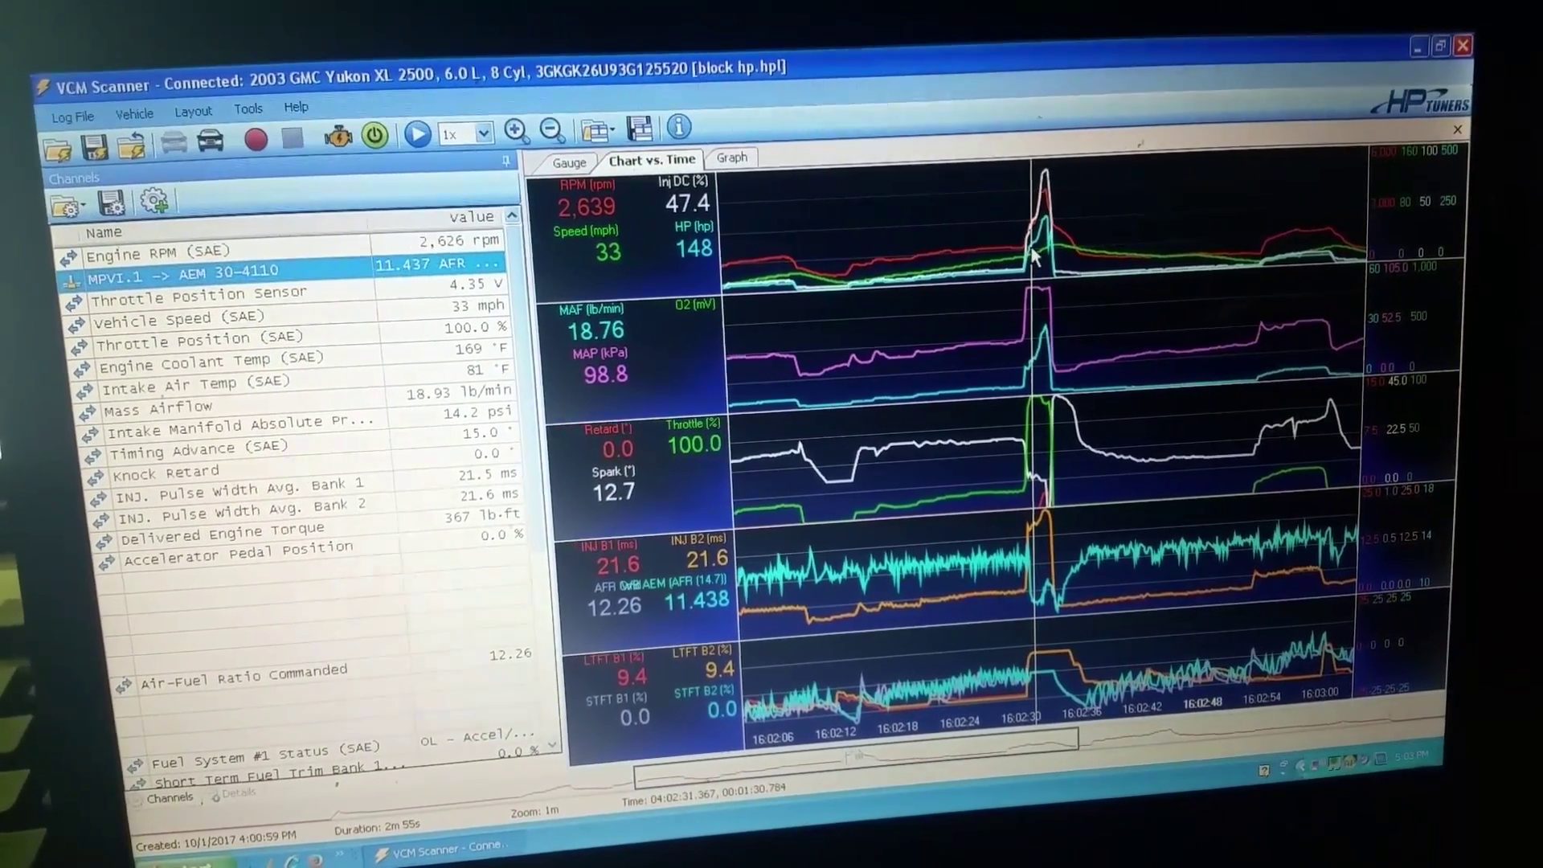
{"action": "left_click_drag", "start_coordinate": [1027, 256], "coordinate": [1032, 271]}
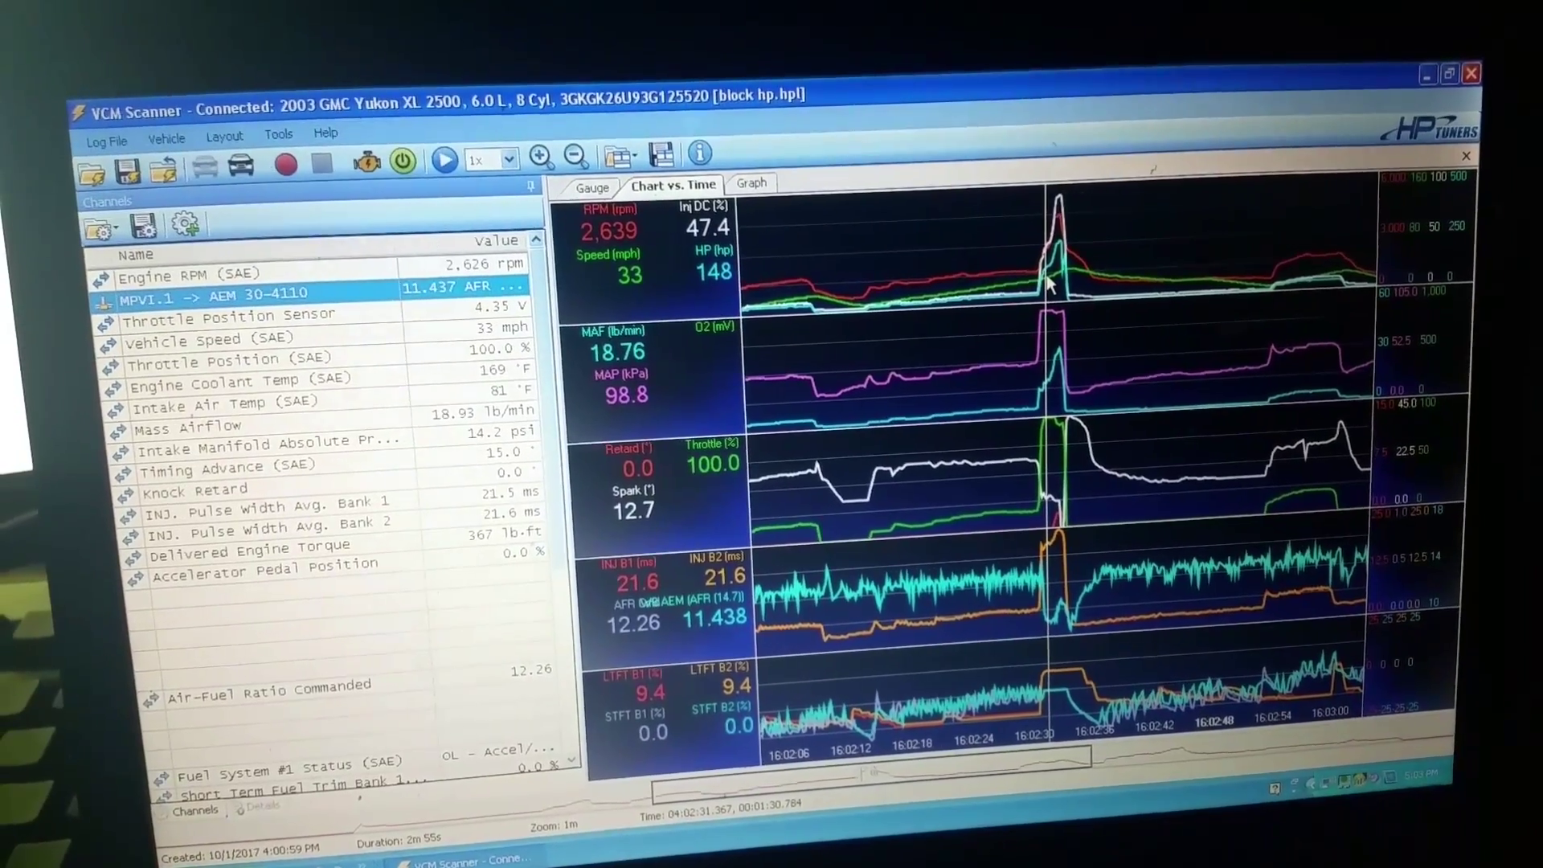
{"action": "left_click", "coordinate": [1047, 281]}
{"action": "left_click", "coordinate": [1052, 262]}
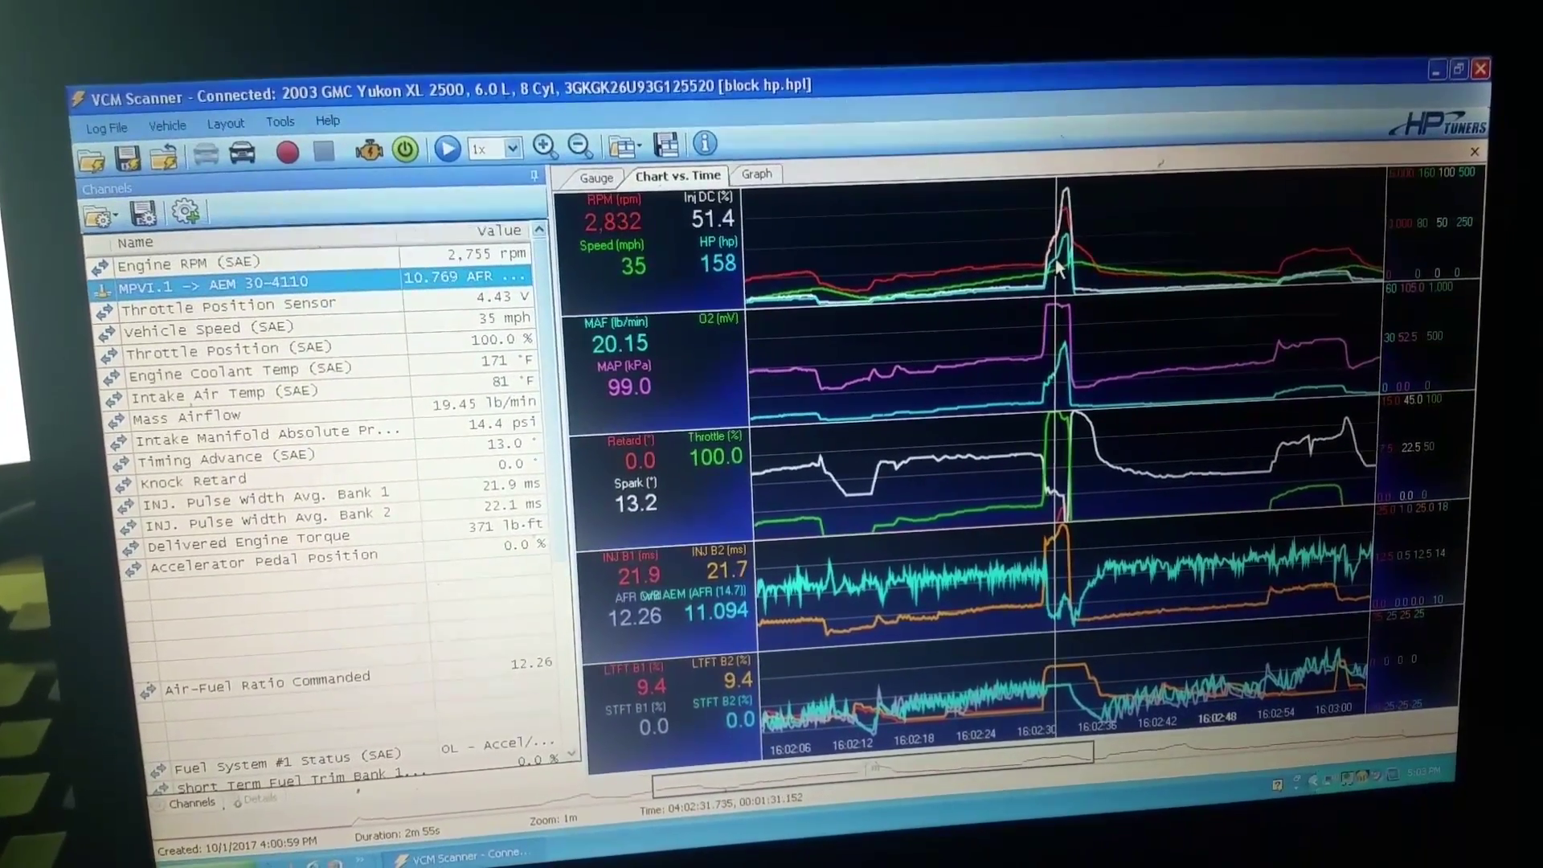
{"action": "left_click", "coordinate": [1053, 265]}
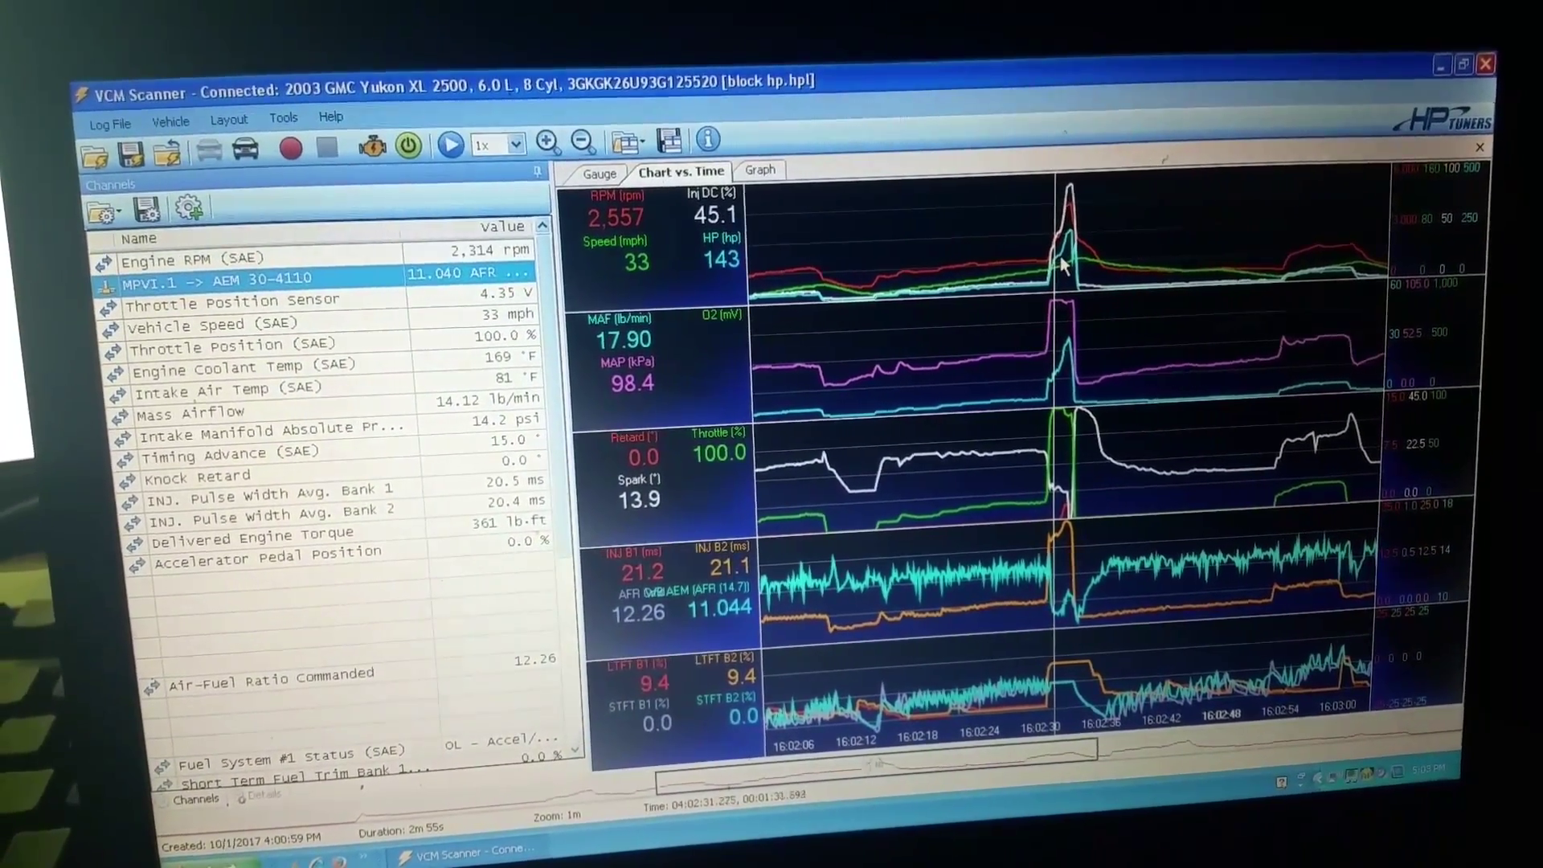
{"action": "left_click", "coordinate": [1059, 254]}
{"action": "left_click", "coordinate": [1062, 251]}
Step: Read the 261 hp peak, then scroll to later log data and read values partway through
{"action": "left_click_drag", "start_coordinate": [1065, 253], "coordinate": [1068, 244]}
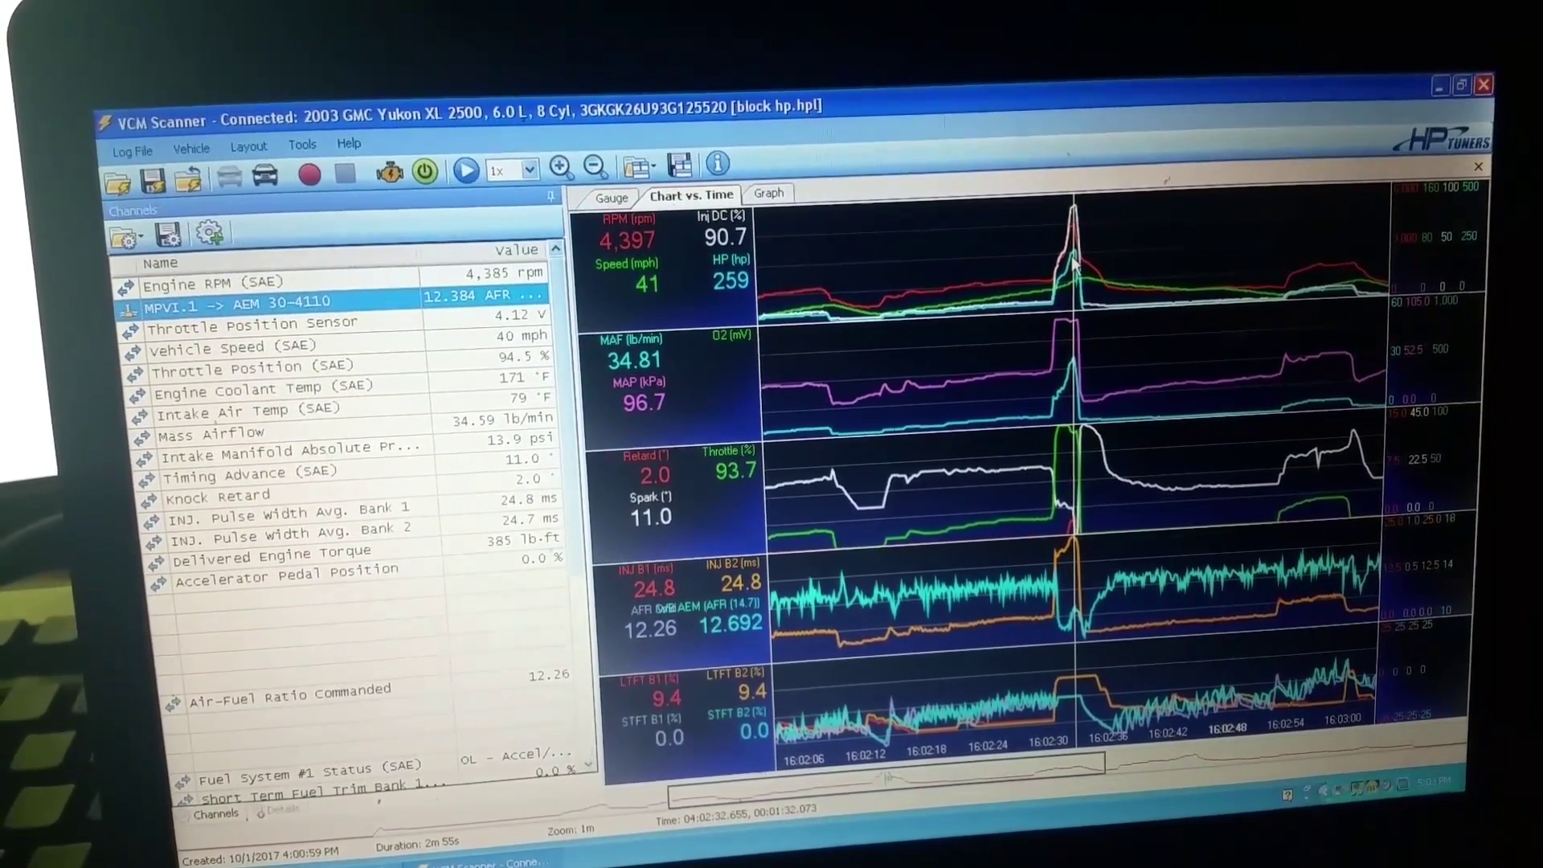
{"action": "left_click", "coordinate": [1082, 273]}
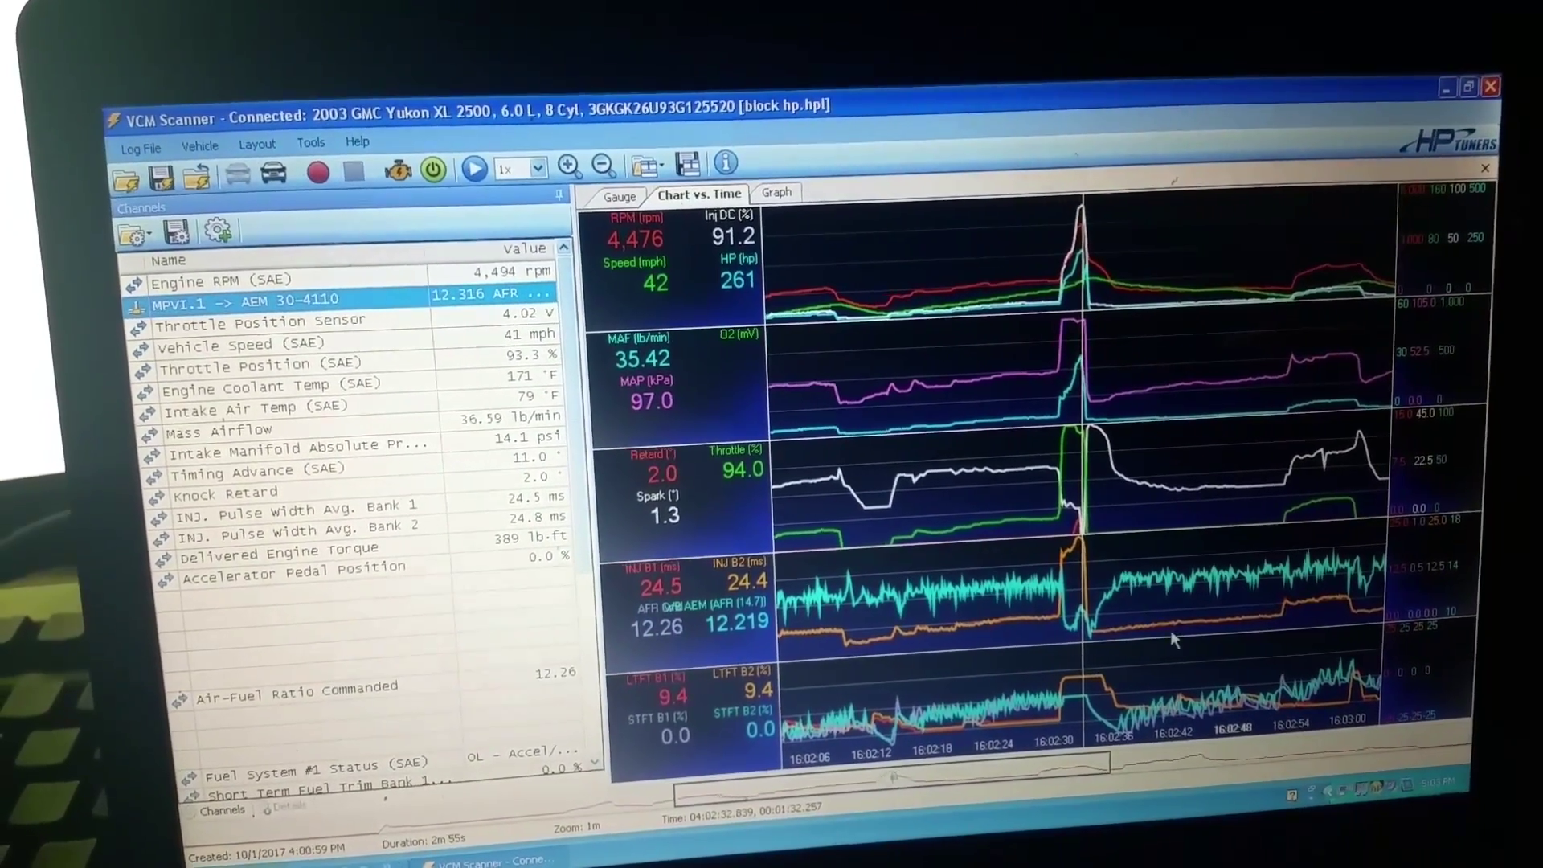
{"action": "left_click_drag", "start_coordinate": [1076, 767], "coordinate": [1258, 746]}
{"action": "left_click", "coordinate": [1202, 306]}
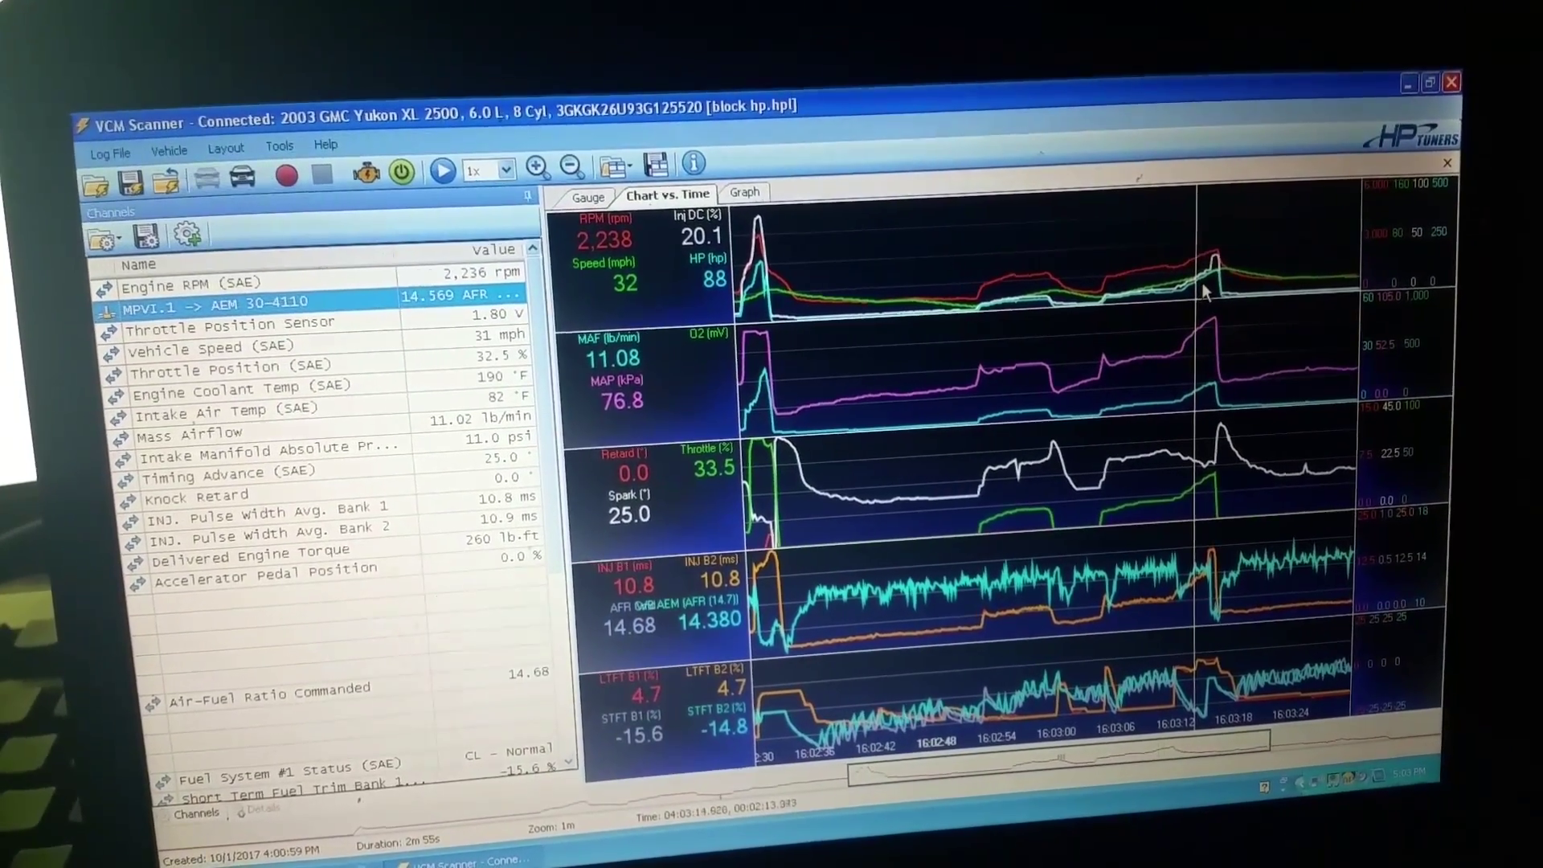
Step: Read values at the later rise, a lower-rpm moment, the 262 hp peak, and the bump near 16:03:06
{"action": "left_click", "coordinate": [1211, 289]}
{"action": "left_click", "coordinate": [1216, 283]}
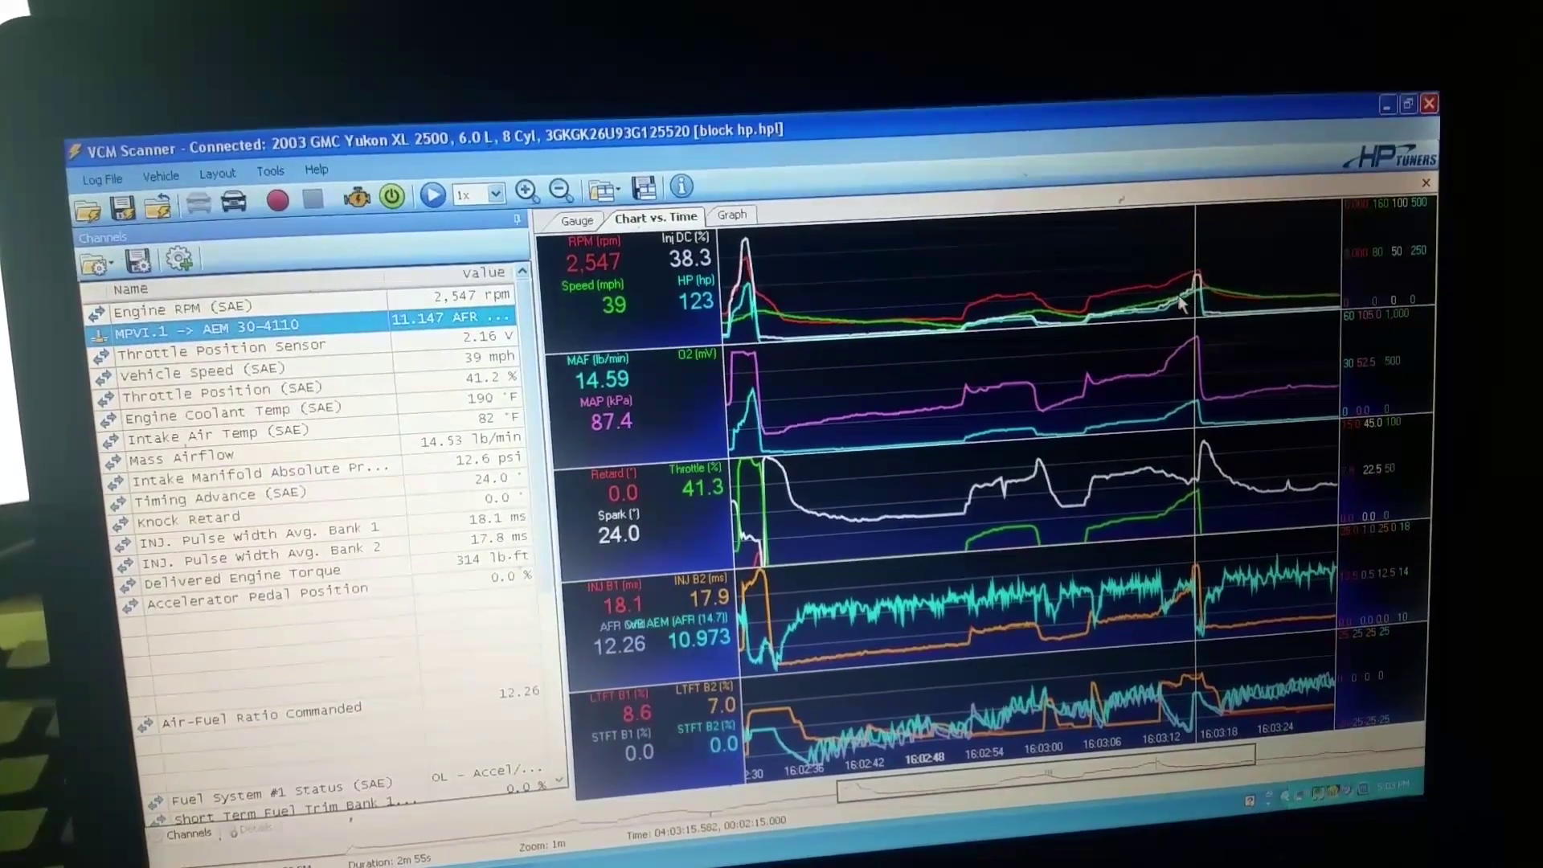
{"action": "left_click", "coordinate": [1191, 305]}
{"action": "left_click", "coordinate": [1154, 313]}
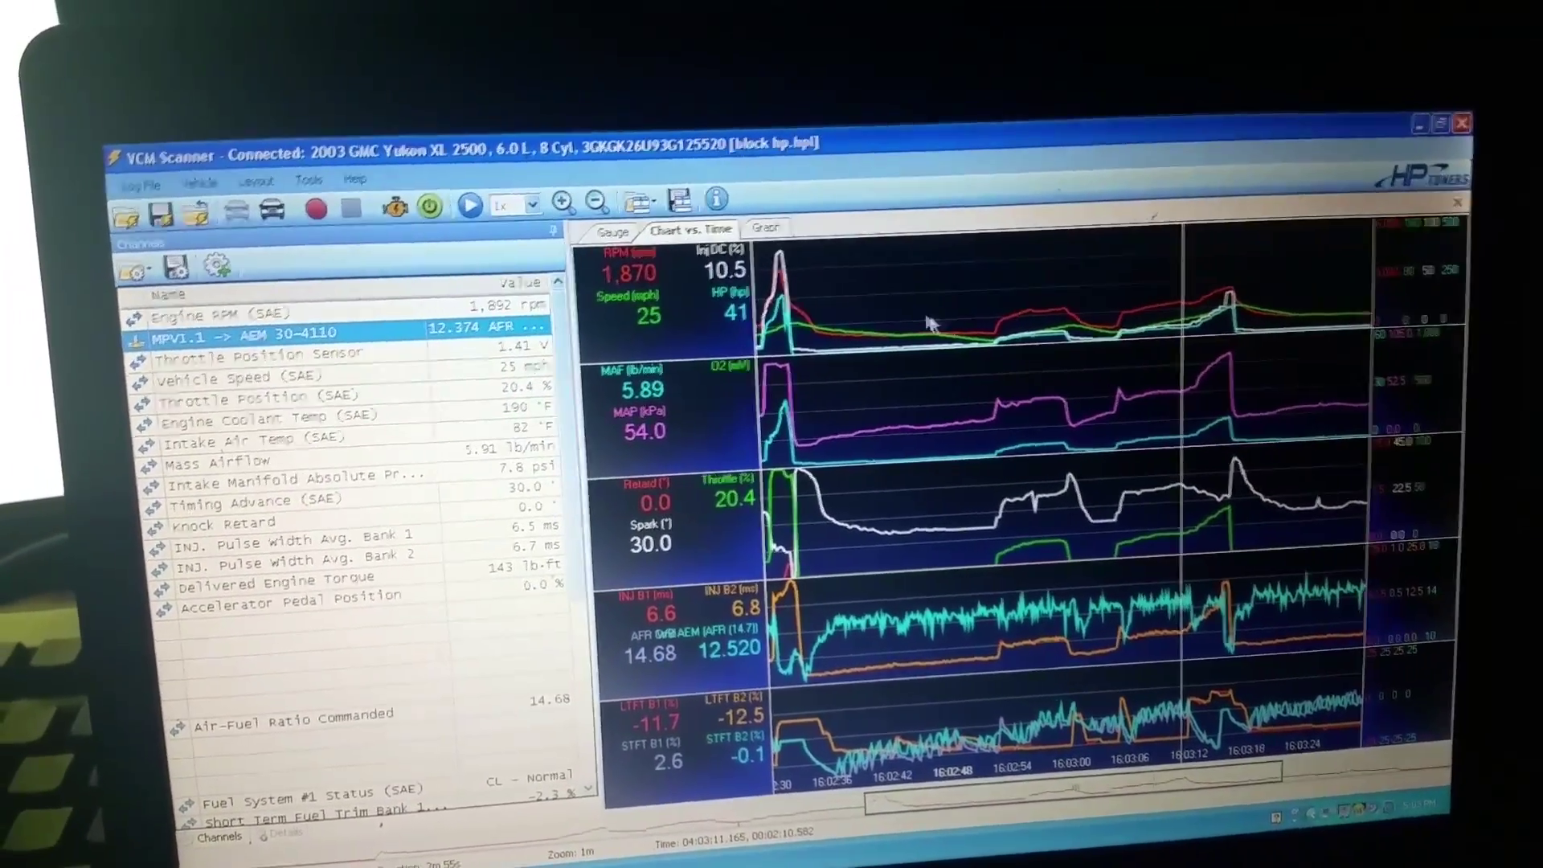
{"action": "left_click", "coordinate": [763, 321]}
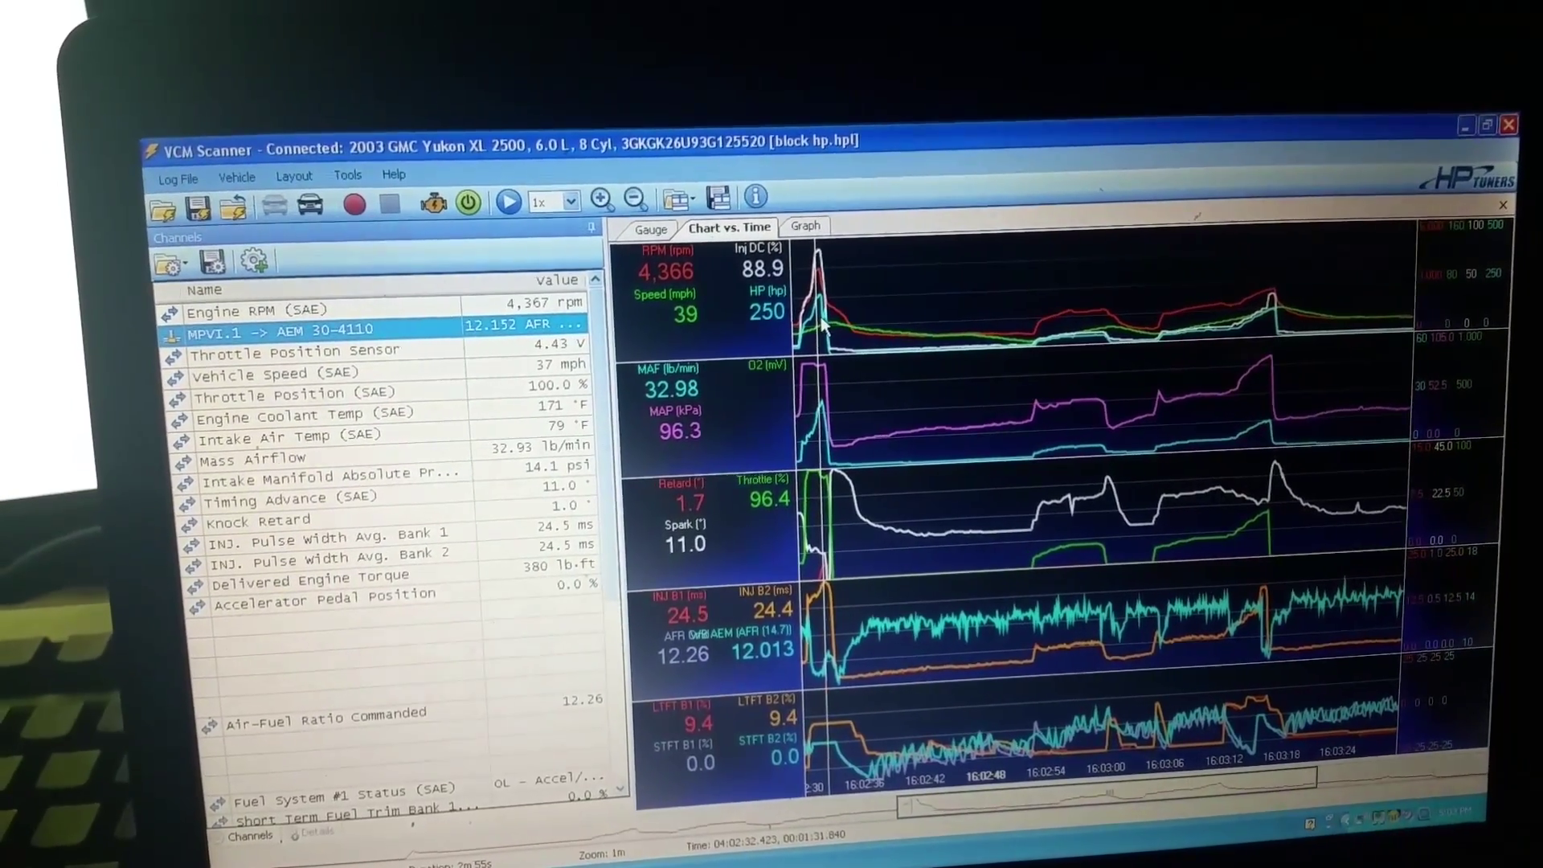
{"action": "left_click", "coordinate": [811, 321]}
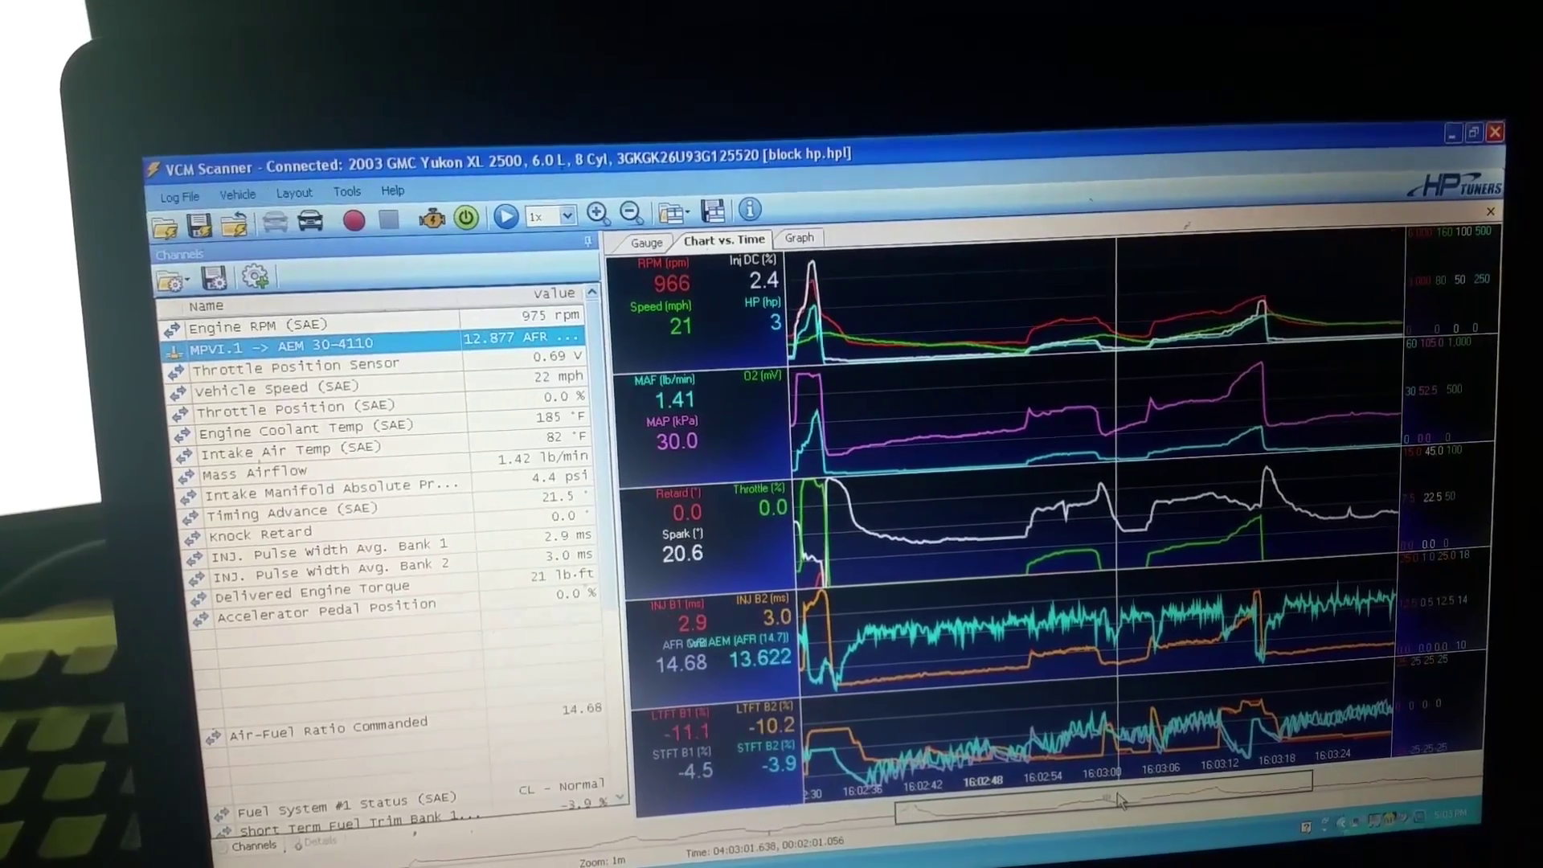
{"action": "left_click", "coordinate": [1125, 804]}
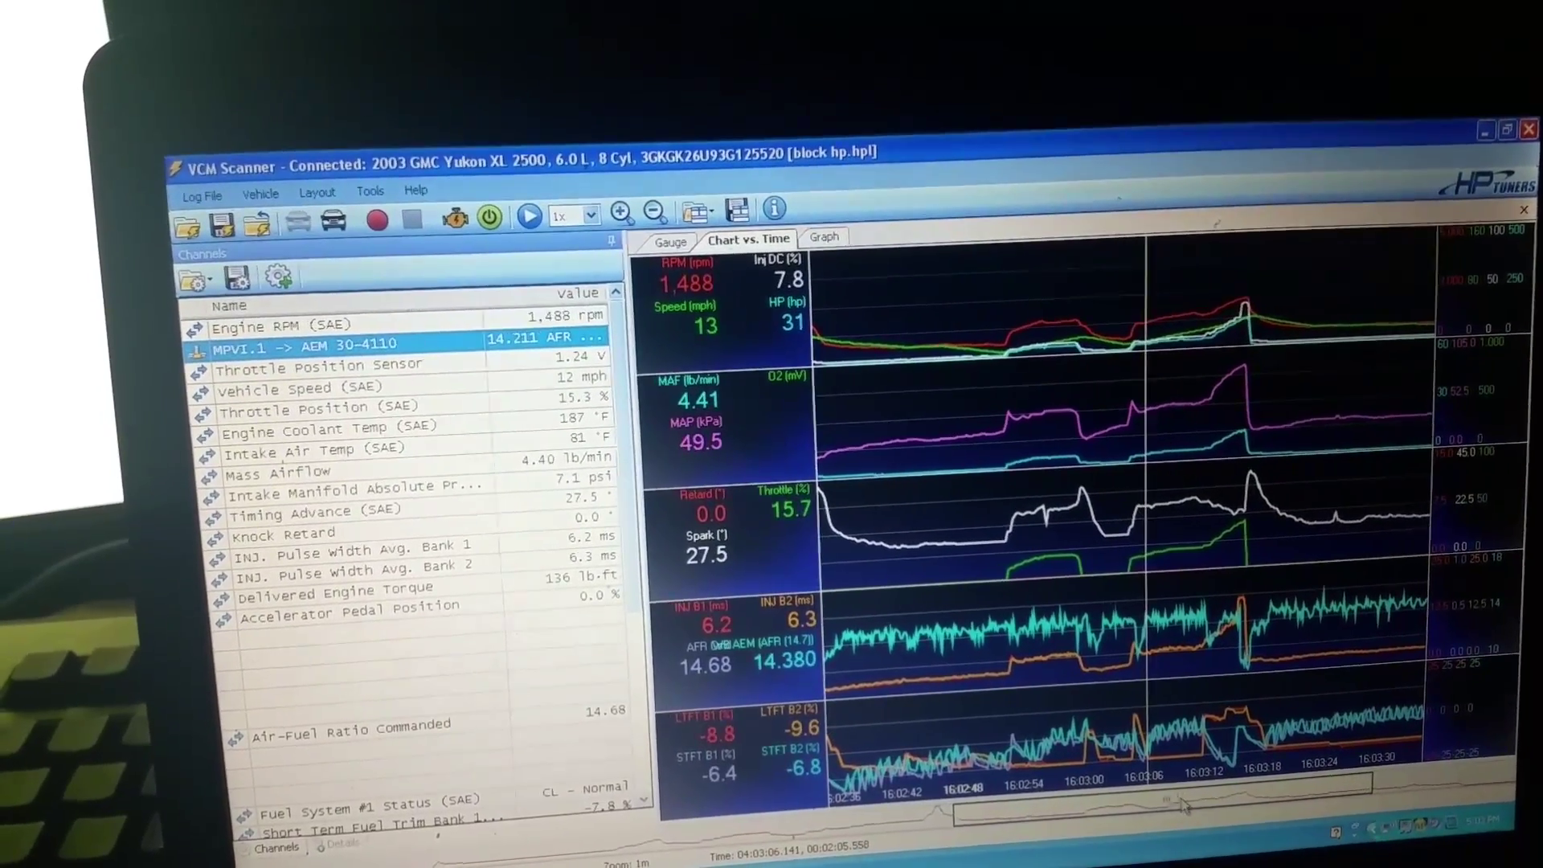